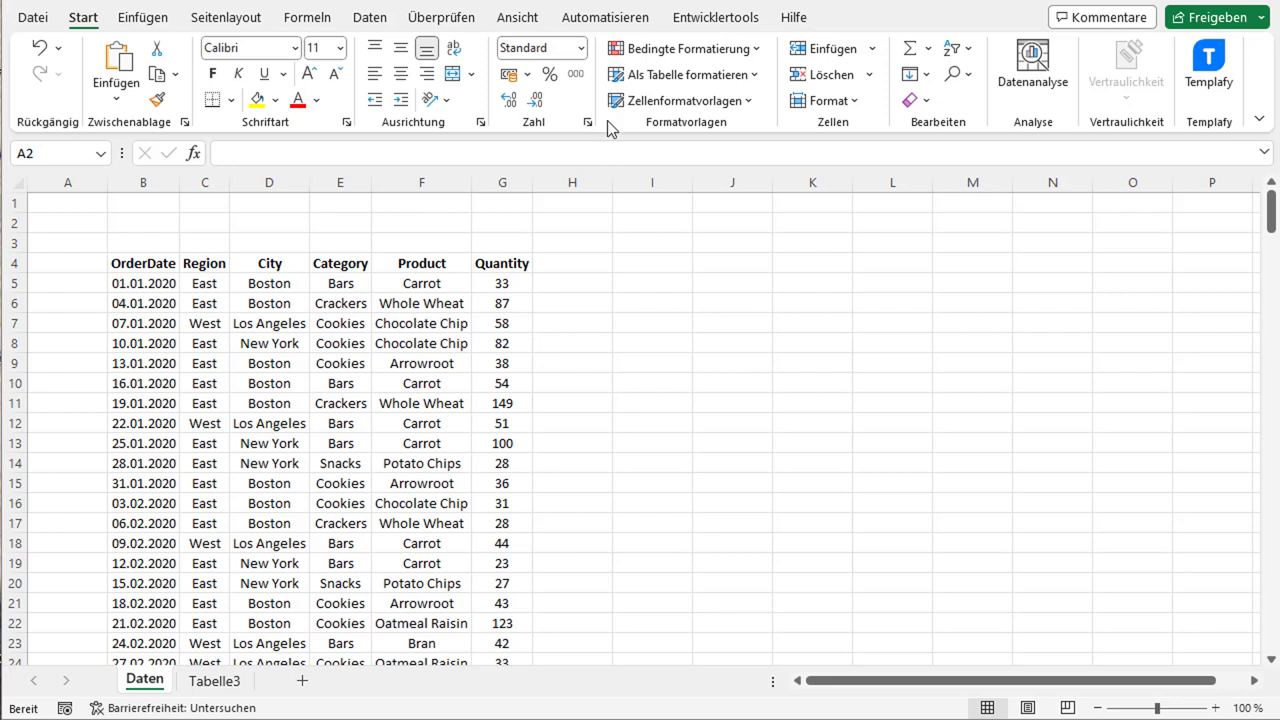
Choose cell C8 on Tabelle3 as the location for the new PivotTable
{"action": "left_click_drag", "start_coordinate": [143, 263], "coordinate": [572, 423]}
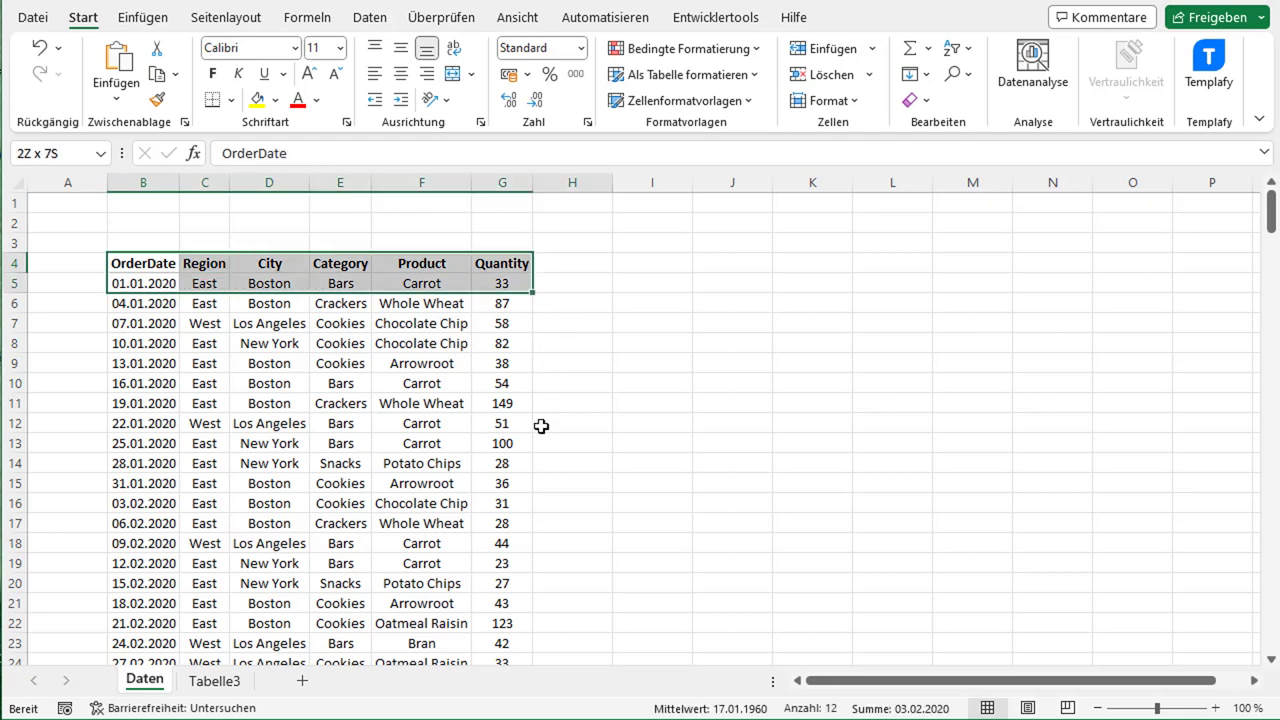
{"action": "left_click", "coordinate": [443, 347]}
{"action": "mouse_move", "coordinate": [143, 263]}
{"action": "left_mouse_down"}
{"action": "mouse_move", "coordinate": [470, 301]}
{"action": "mouse_move", "coordinate": [470, 362]}
{"action": "left_mouse_up"}
{"action": "left_click", "coordinate": [468, 302]}
{"action": "left_click", "coordinate": [225, 683]}
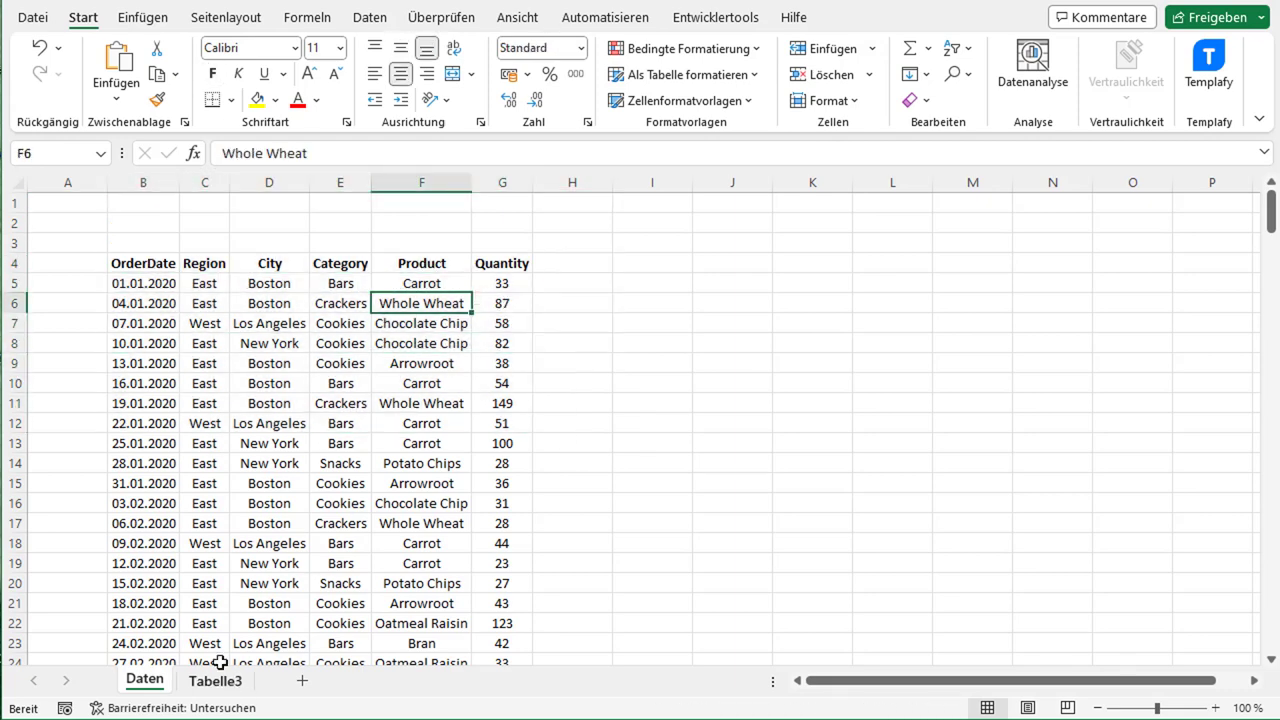
{"action": "left_click", "coordinate": [210, 284]}
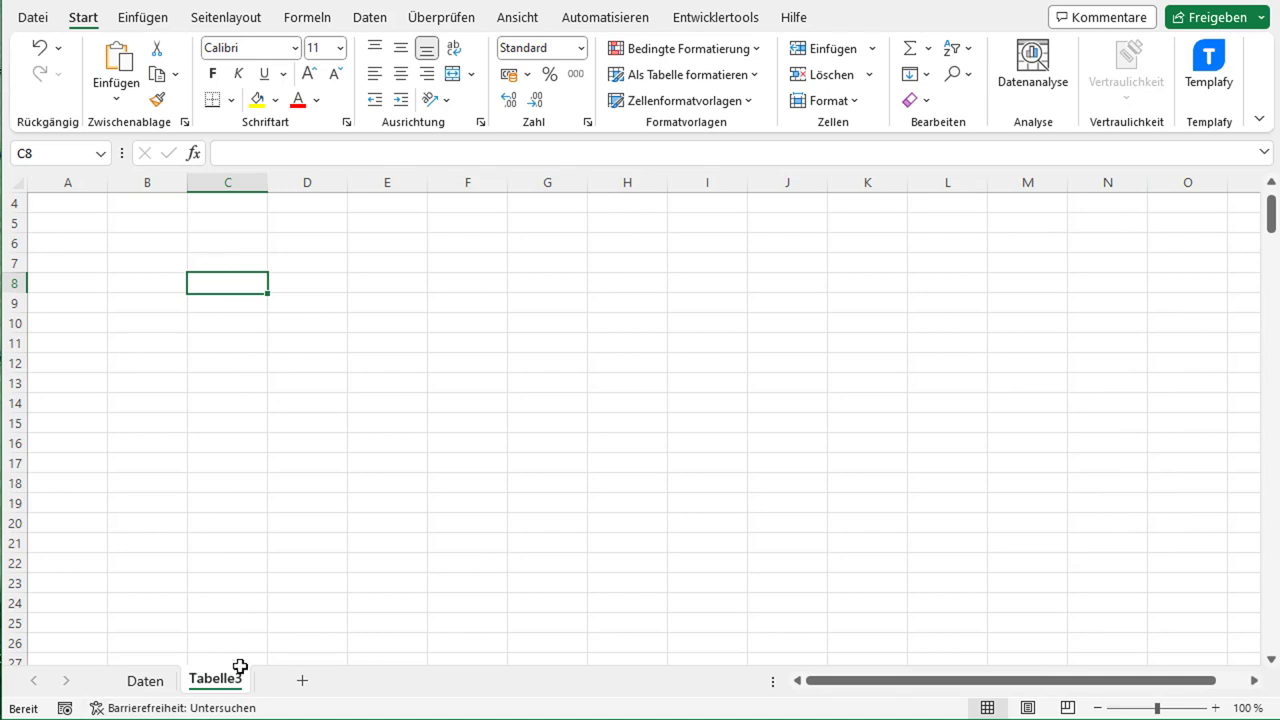
Create a PivotTable from source range Daten!B4:G248, placed at Tabelle3 C8
{"action": "left_click", "coordinate": [143, 17]}
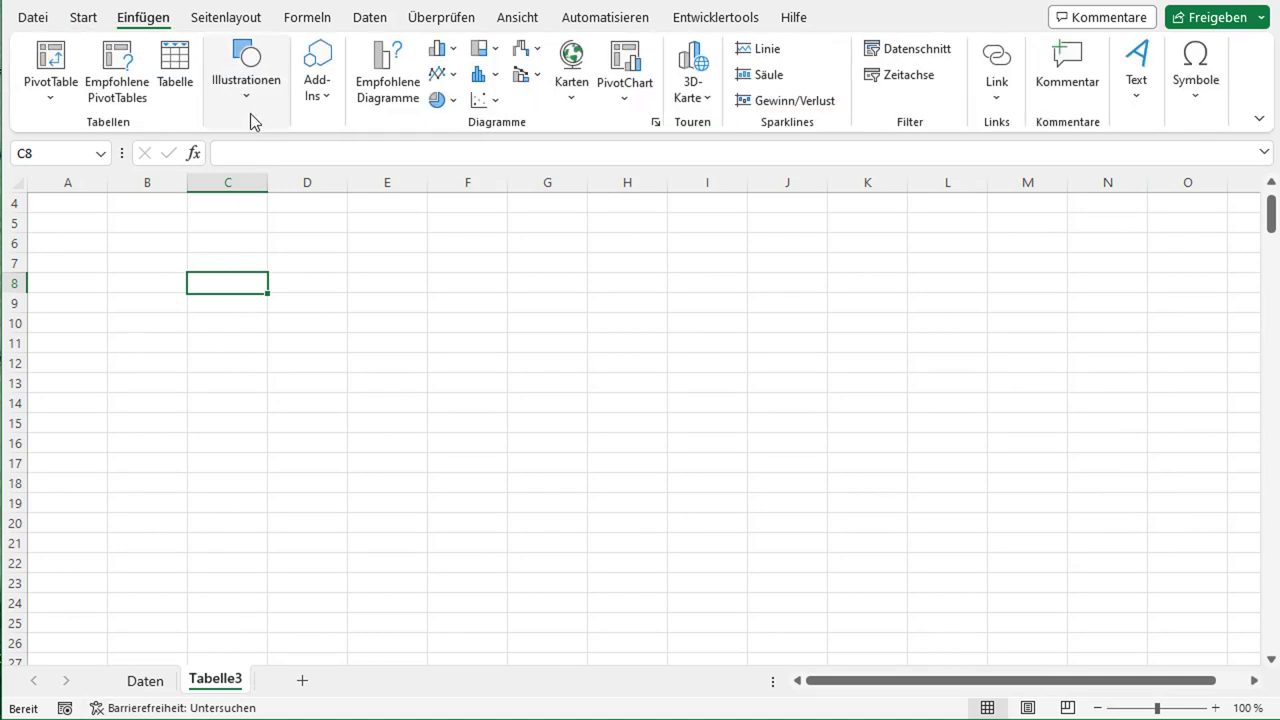
{"action": "left_click", "coordinate": [52, 68]}
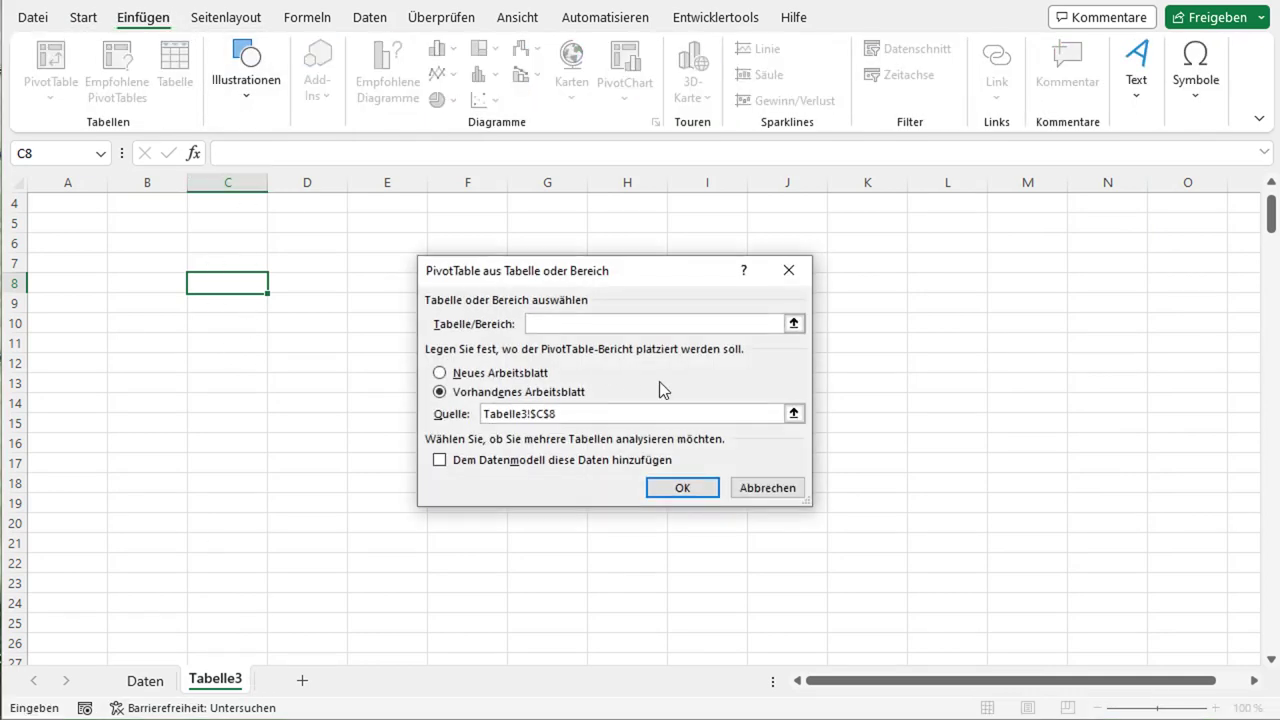
{"action": "left_click", "coordinate": [794, 323]}
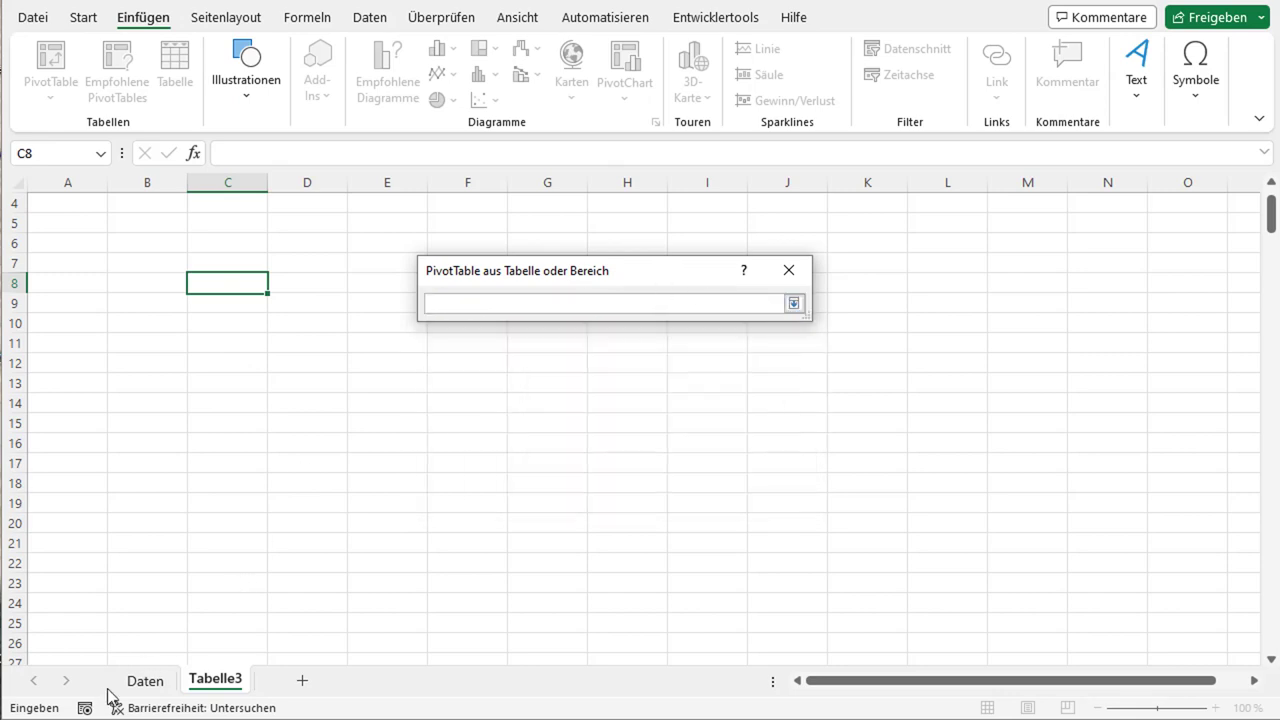
{"action": "left_click", "coordinate": [142, 680]}
{"action": "left_click_drag", "start_coordinate": [143, 263], "coordinate": [525, 384]}
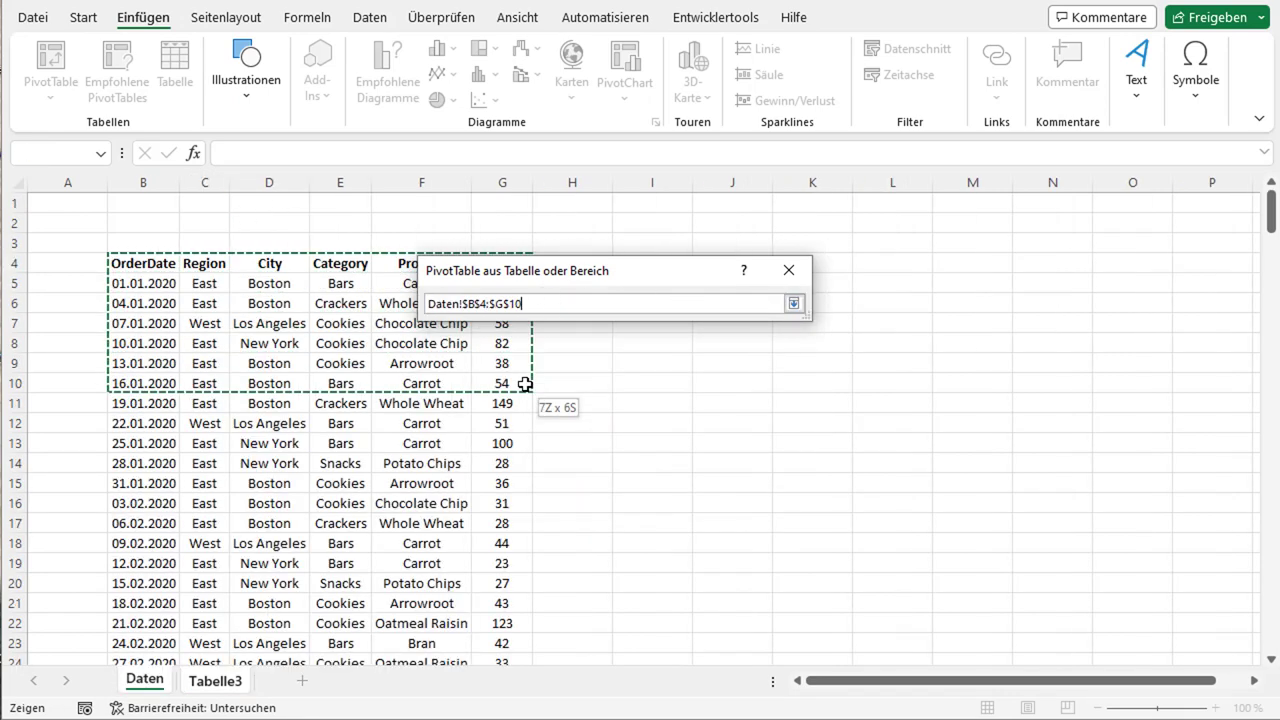
{"action": "key", "text": "ctrl+shift+Down"}
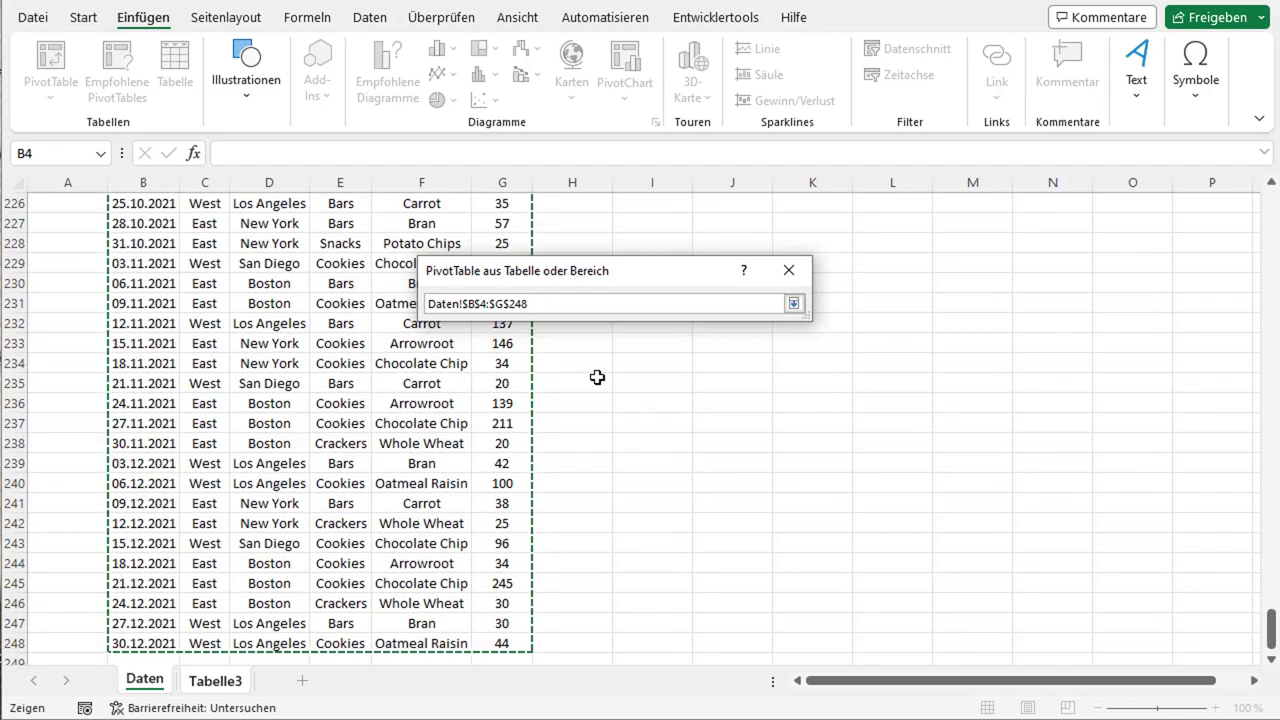
{"action": "key", "text": "Return"}
{"action": "left_click", "coordinate": [672, 486]}
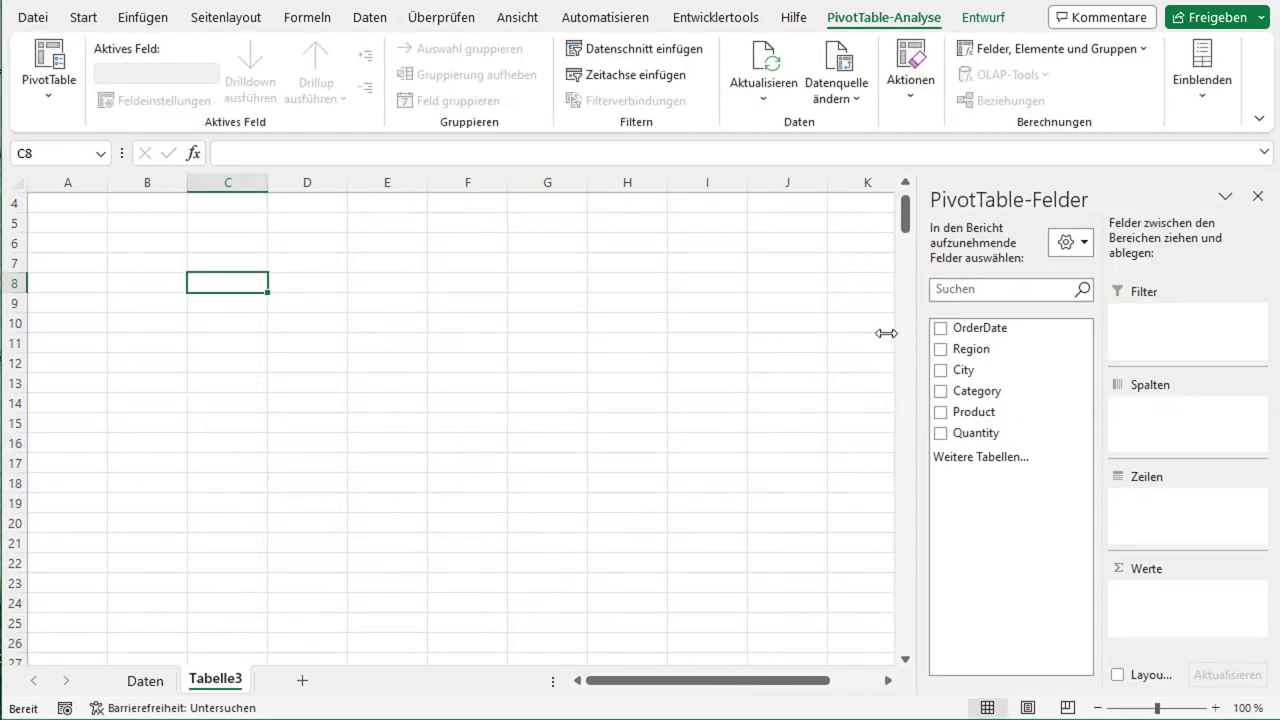
Add OrderDate to the rows and Product as the column field
{"action": "left_click_drag", "start_coordinate": [886, 333], "coordinate": [780, 333]}
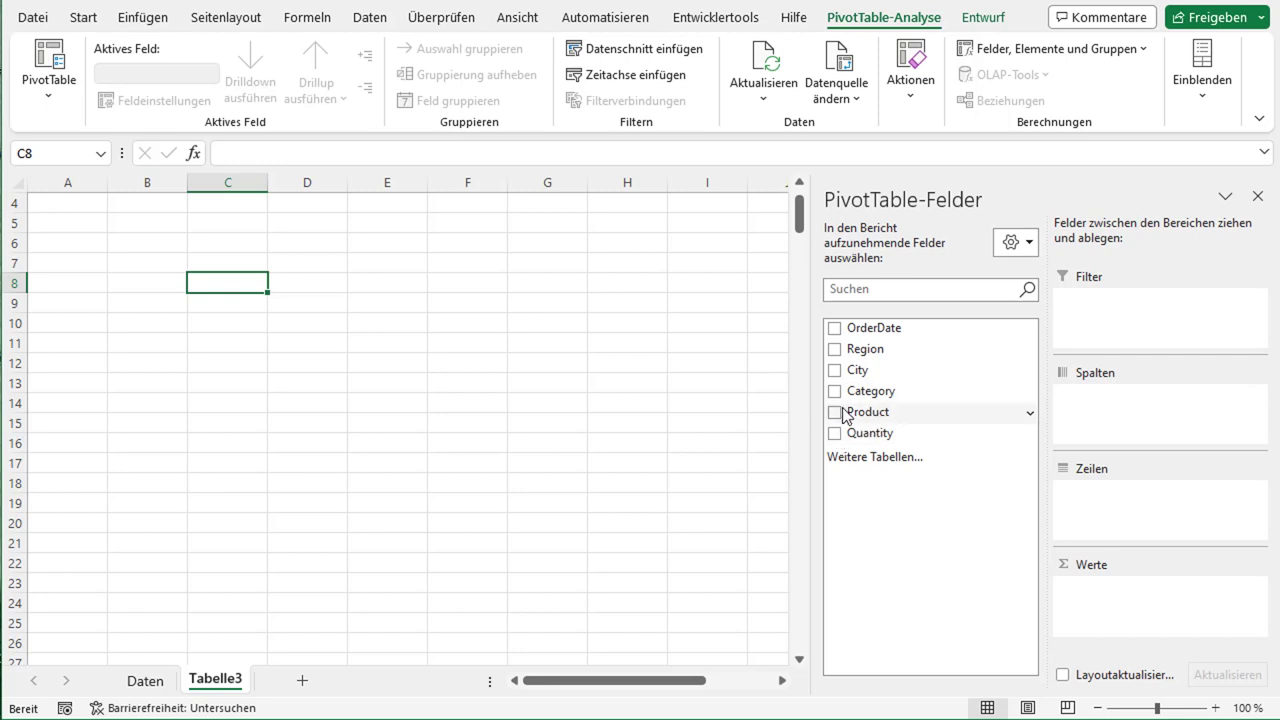
{"action": "left_click", "coordinate": [834, 328]}
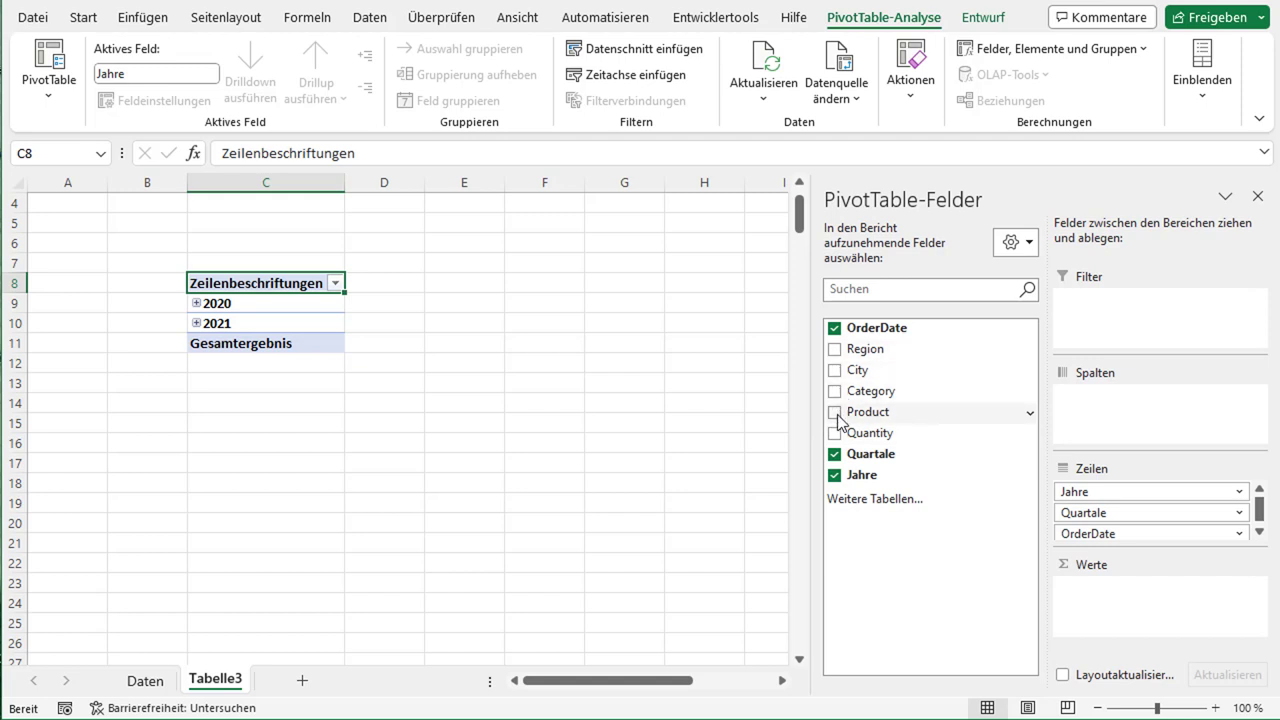
{"action": "left_click", "coordinate": [834, 413]}
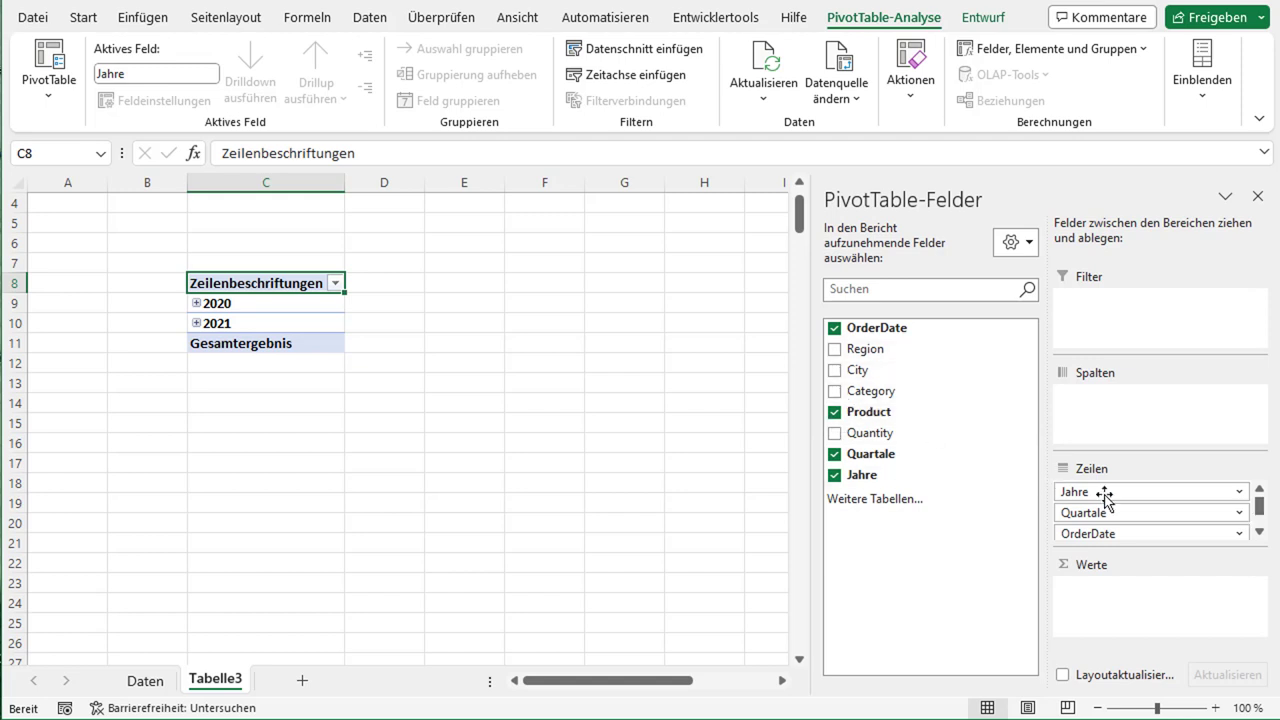
{"action": "left_click", "coordinate": [1260, 532]}
{"action": "left_click_drag", "start_coordinate": [1071, 528], "coordinate": [1077, 428]}
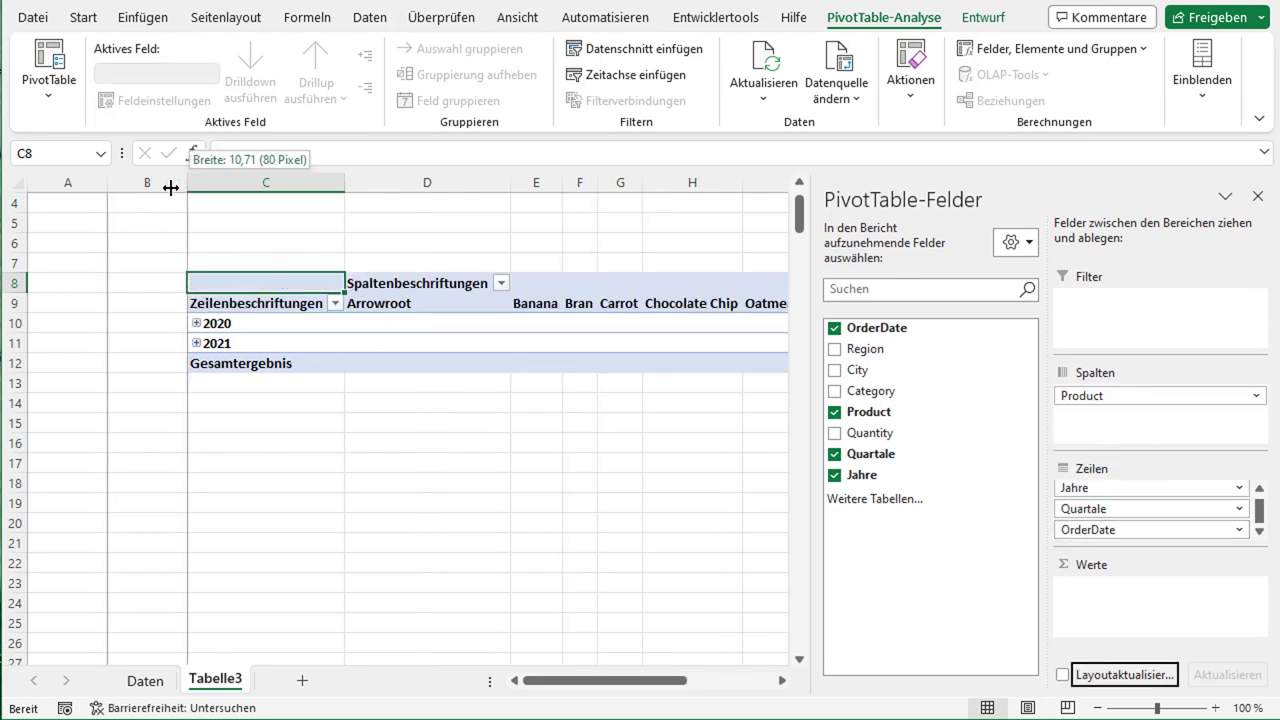
Narrow columns A and B and remove Quartale and OrderDate, leaving only years as rows
{"action": "left_click_drag", "start_coordinate": [189, 182], "coordinate": [52, 183]}
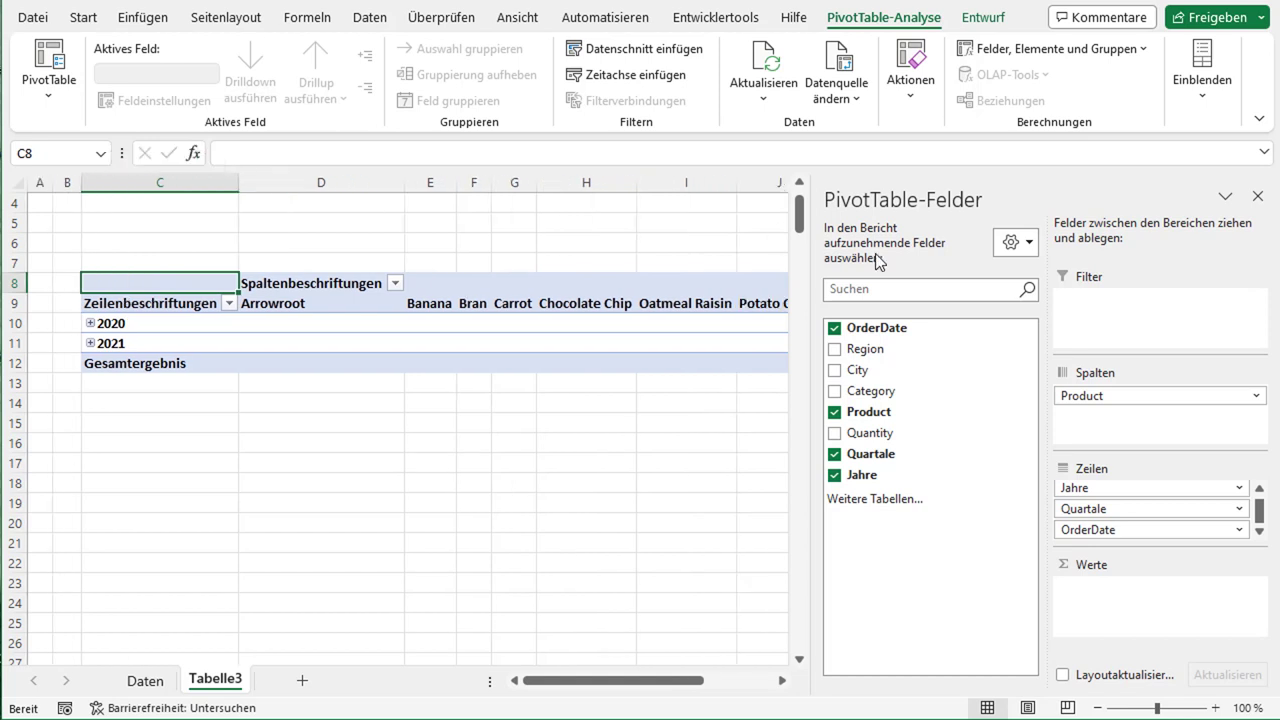
{"action": "mouse_move", "coordinate": [820, 245]}
{"action": "left_mouse_down"}
{"action": "mouse_move", "coordinate": [967, 242]}
{"action": "mouse_move", "coordinate": [897, 242]}
{"action": "left_mouse_up"}
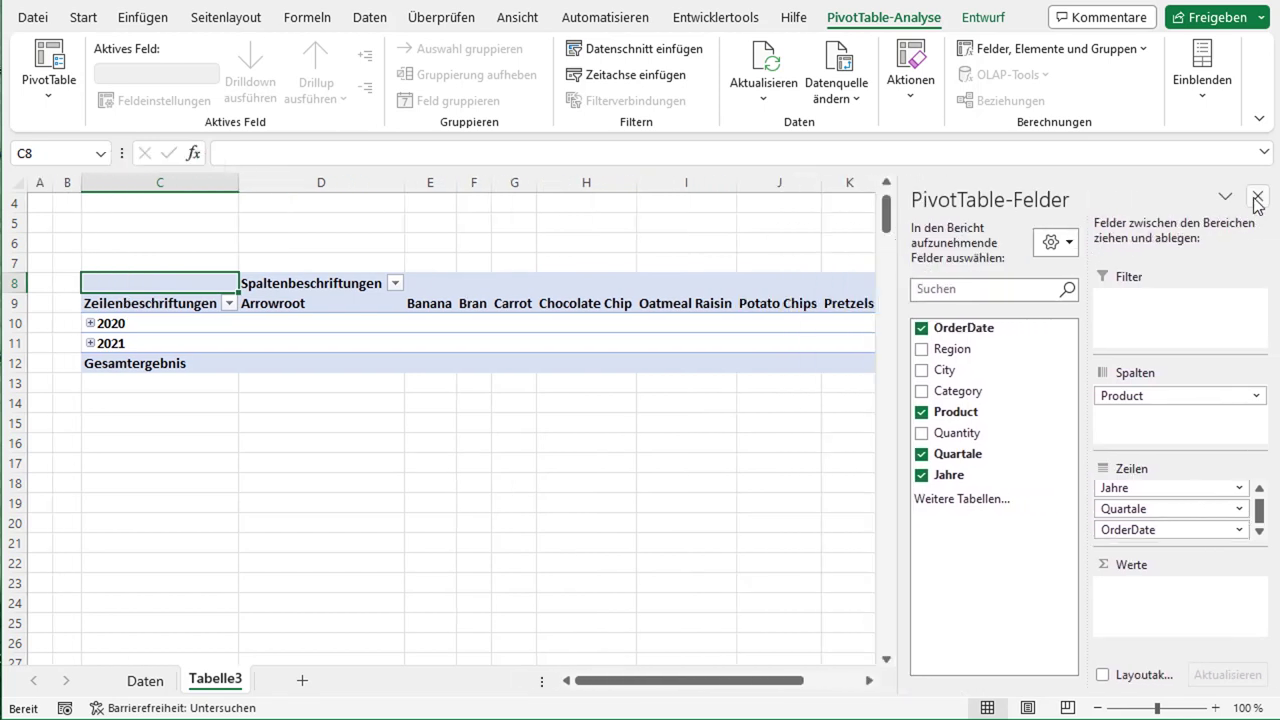
{"action": "left_click", "coordinate": [921, 453]}
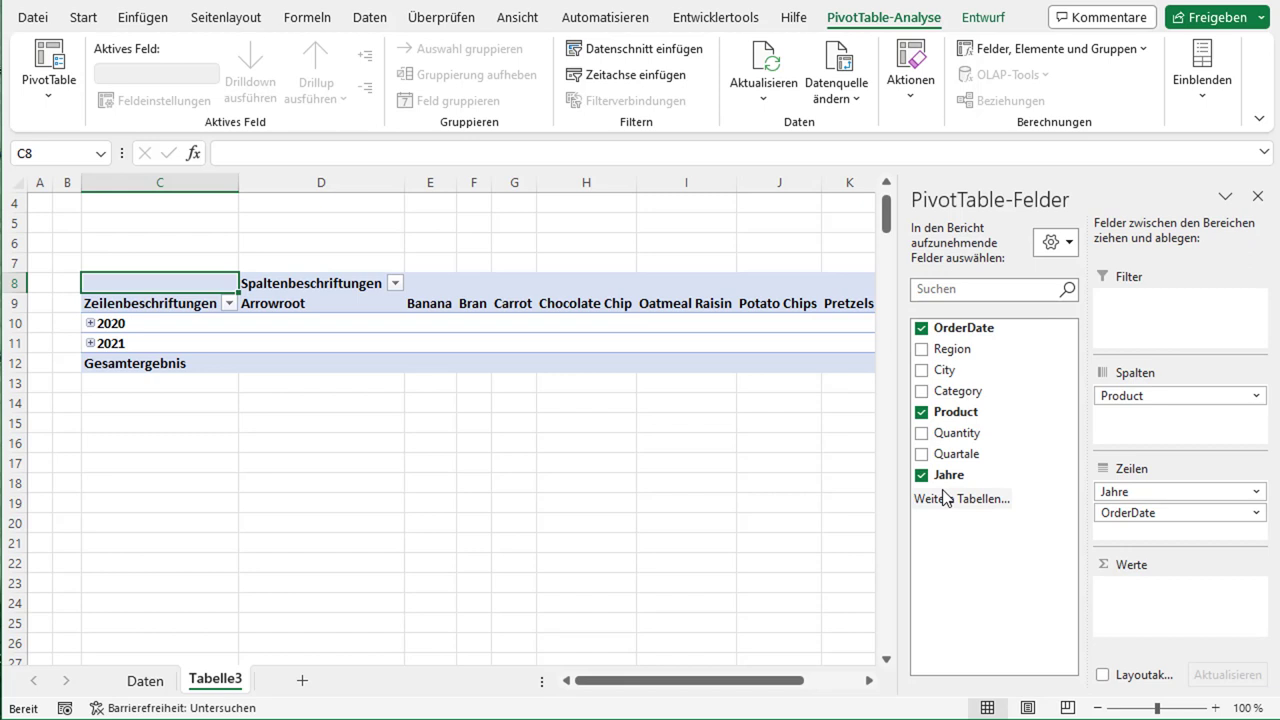
{"action": "left_click", "coordinate": [921, 328]}
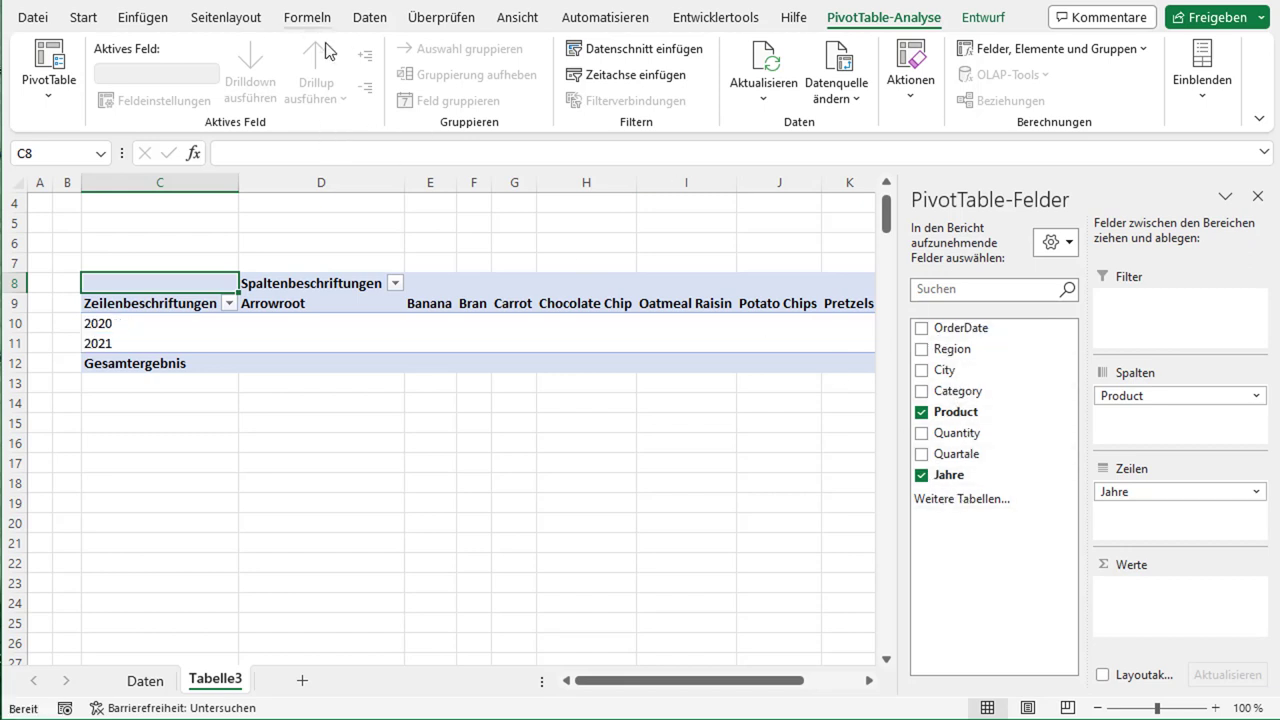
{"action": "left_click", "coordinate": [104, 321]}
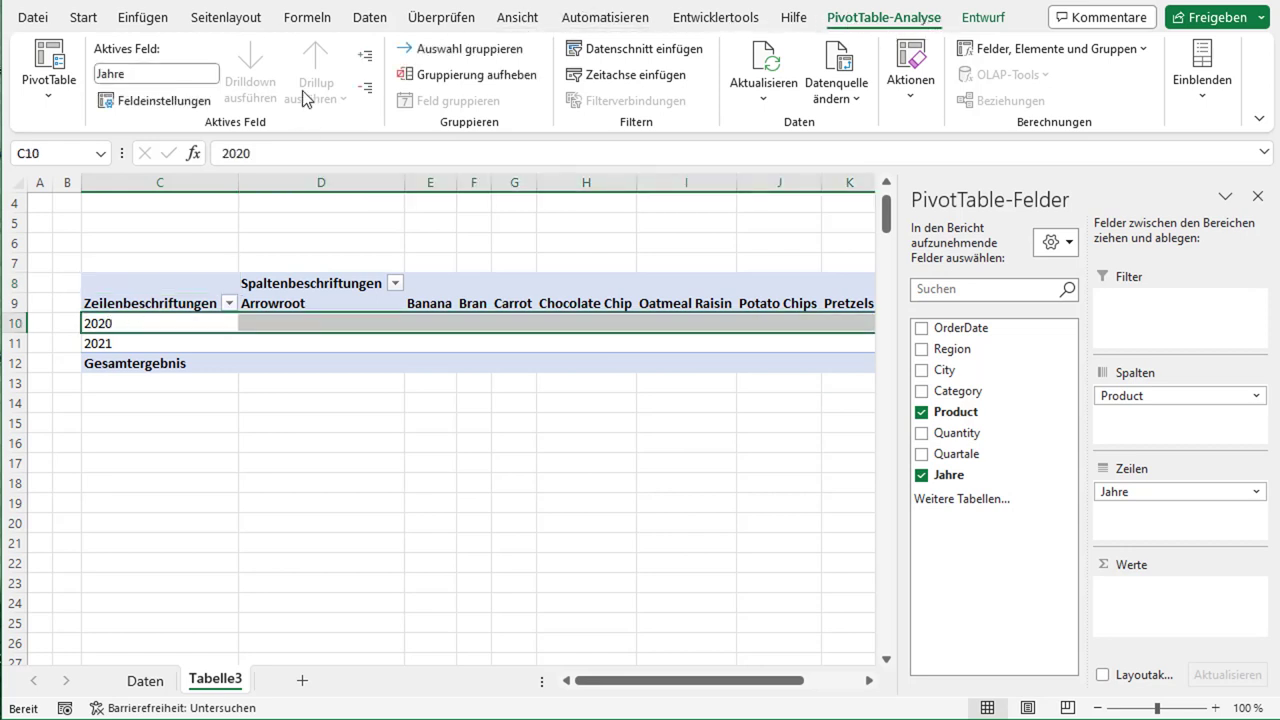
Group the 2020 dates by Monate and Jahre only, dropping Quartale
{"action": "left_click", "coordinate": [487, 55]}
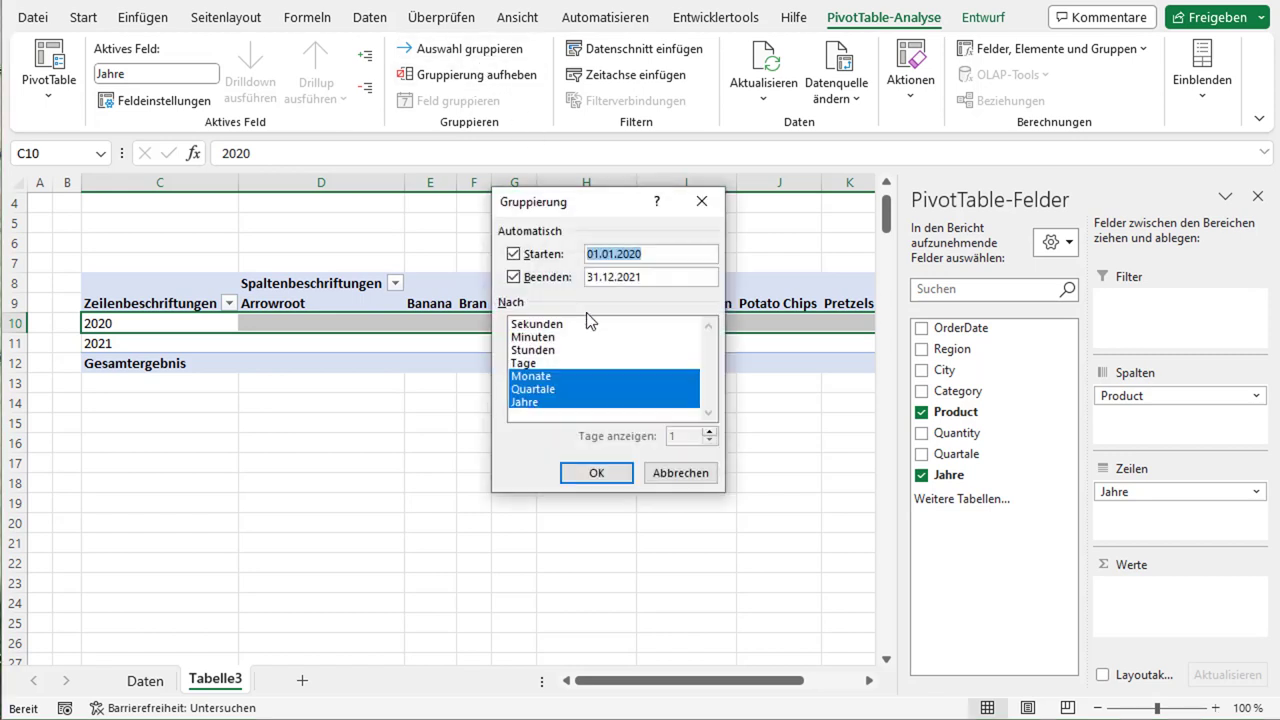
{"action": "left_click", "coordinate": [552, 388]}
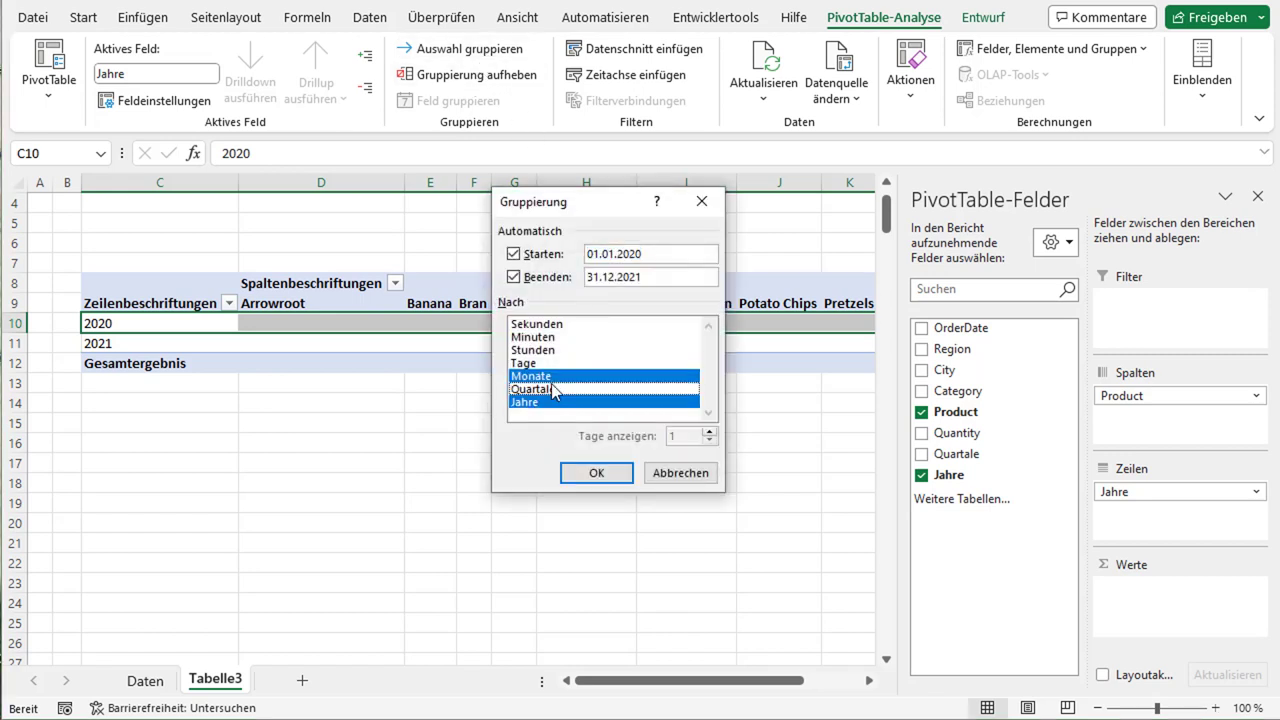
{"action": "left_click", "coordinate": [590, 472]}
{"action": "scroll", "coordinate": [176, 357], "scroll_direction": "down", "scroll_amount": 2}
{"action": "scroll", "coordinate": [163, 346], "scroll_direction": "up", "scroll_amount": 1}
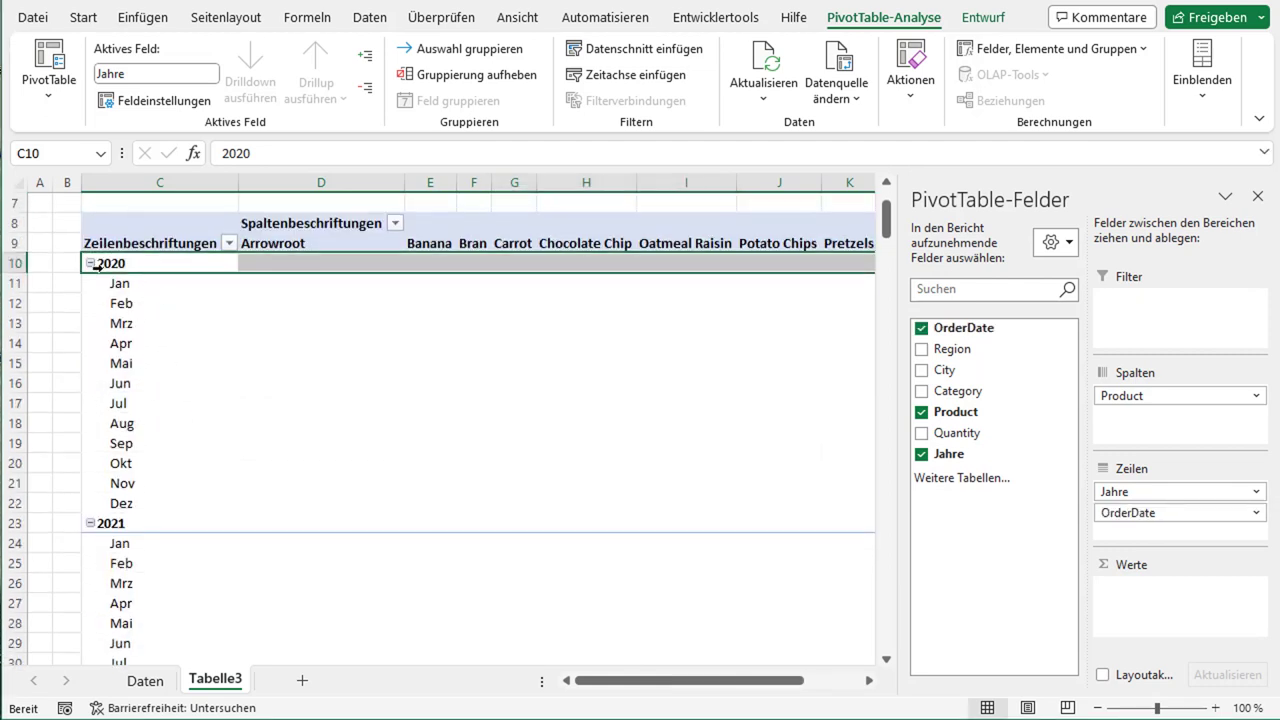
Collapse 2021 and add Quantity as Summe von Quantity, zoomed to 80%
{"action": "left_click", "coordinate": [90, 524]}
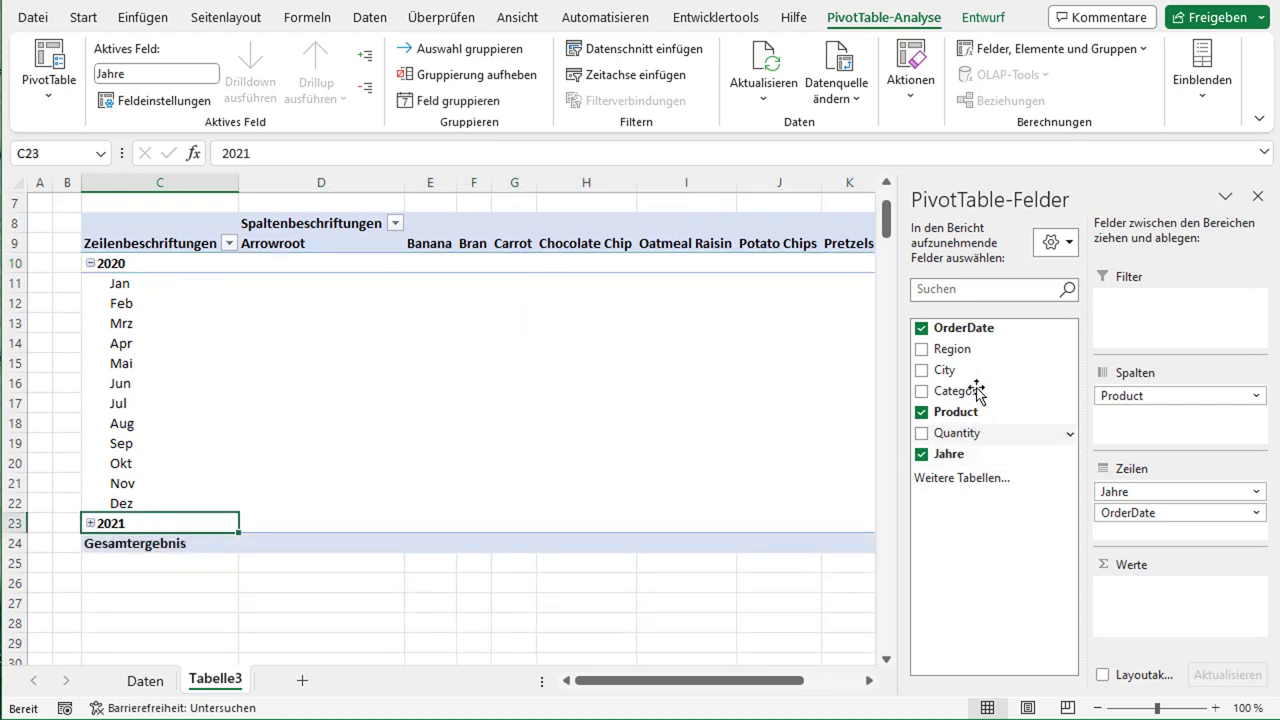
{"action": "mouse_move", "coordinate": [960, 433]}
{"action": "mouse_move", "coordinate": [943, 434]}
{"action": "left_mouse_down"}
{"action": "mouse_move", "coordinate": [1157, 597]}
{"action": "mouse_move", "coordinate": [1156, 582]}
{"action": "left_mouse_up"}
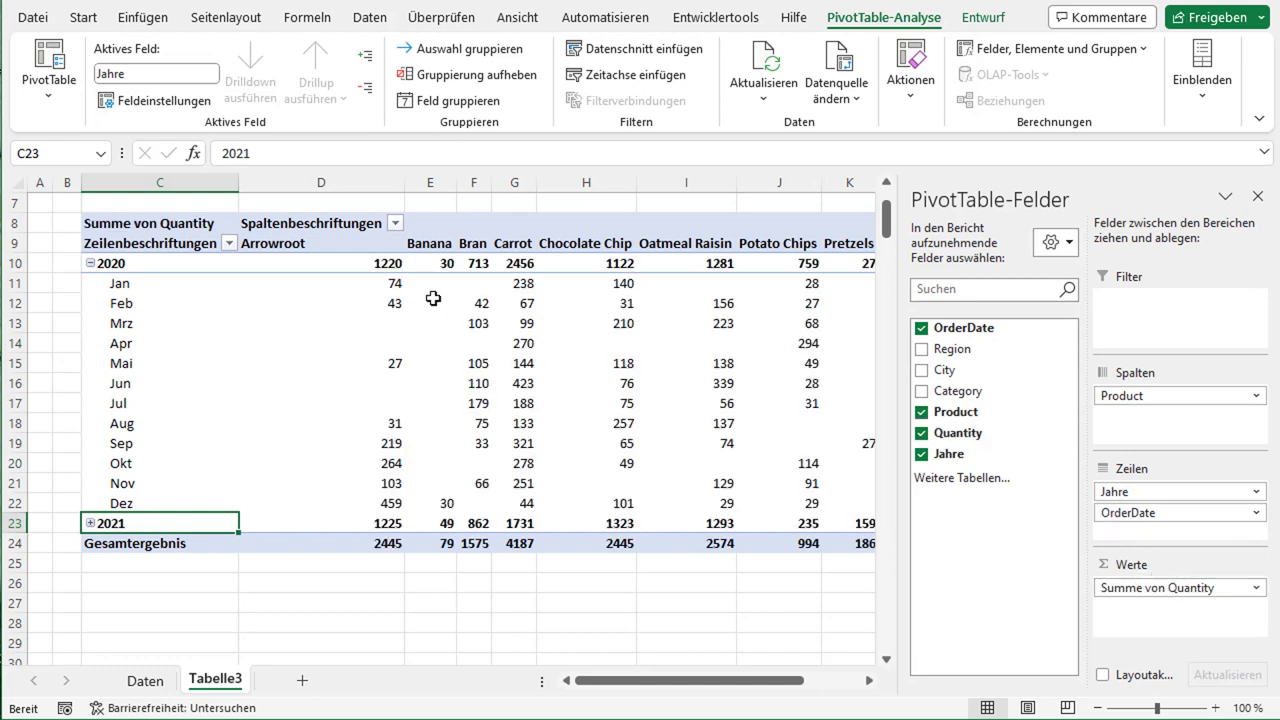
{"action": "left_click_drag", "start_coordinate": [893, 270], "coordinate": [1100, 266]}
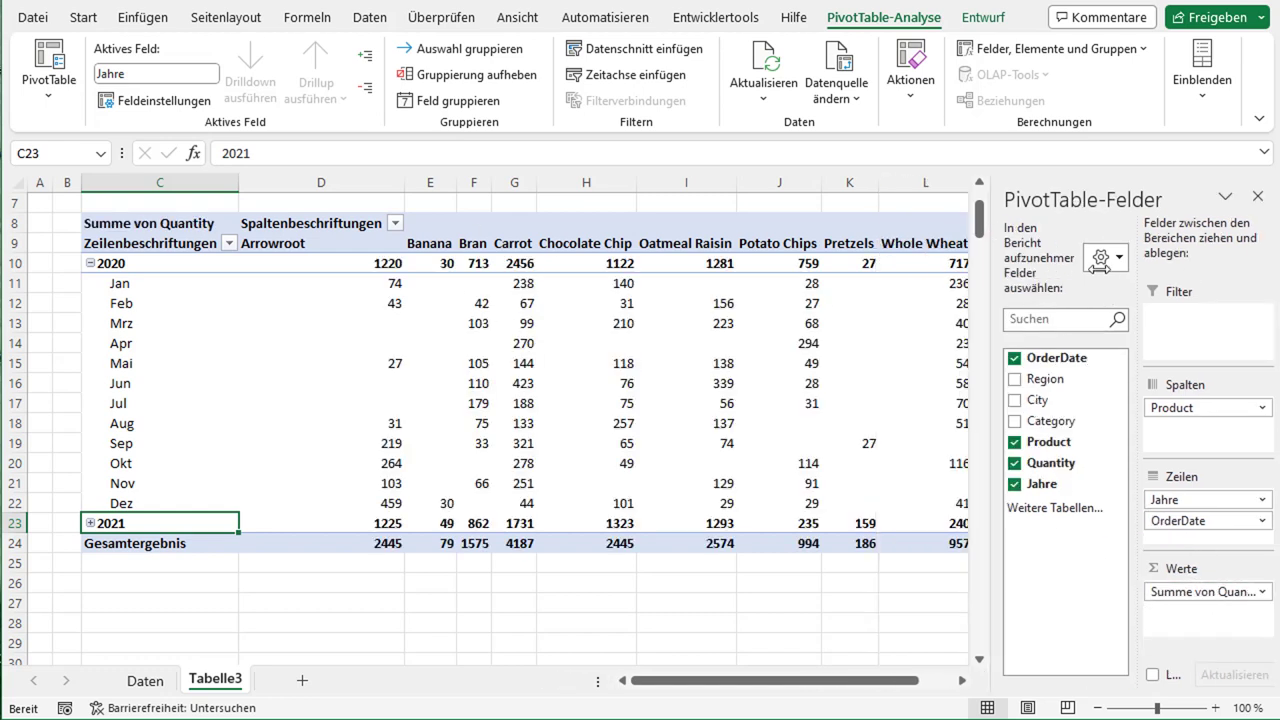
{"action": "left_click", "coordinate": [1097, 708]}
{"action": "left_click", "coordinate": [1097, 708]}
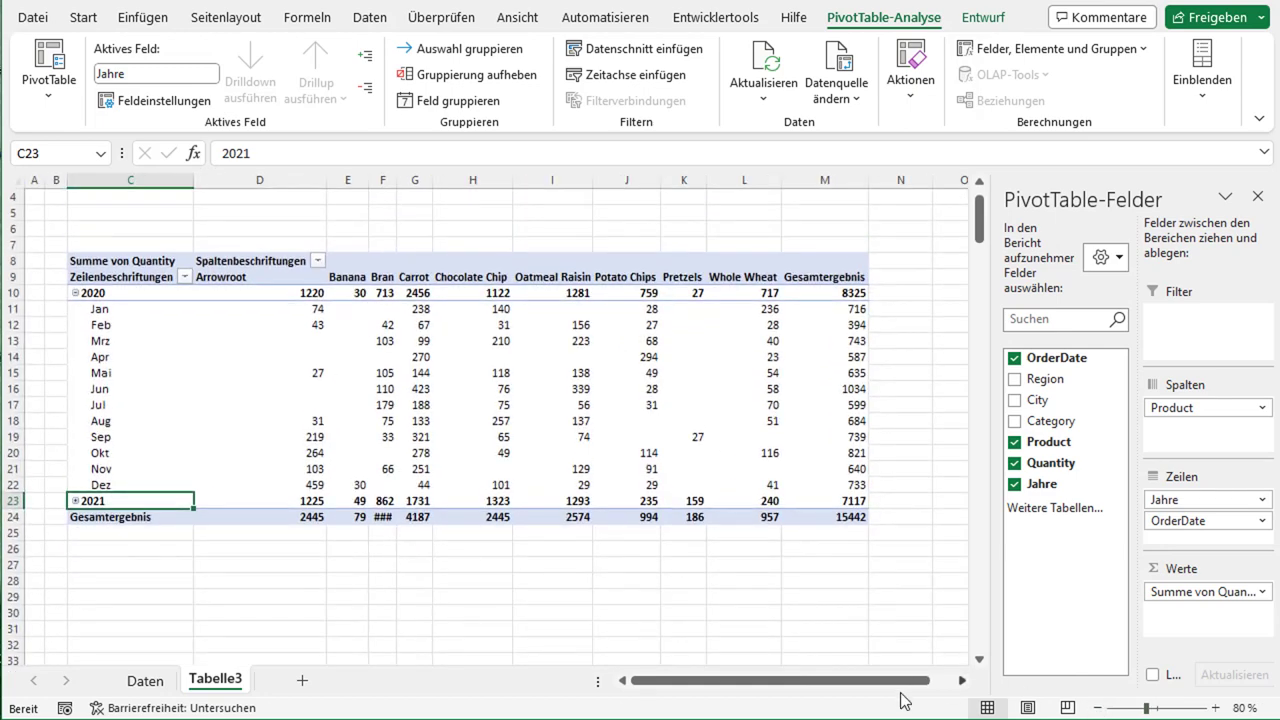
{"action": "left_click", "coordinate": [468, 218]}
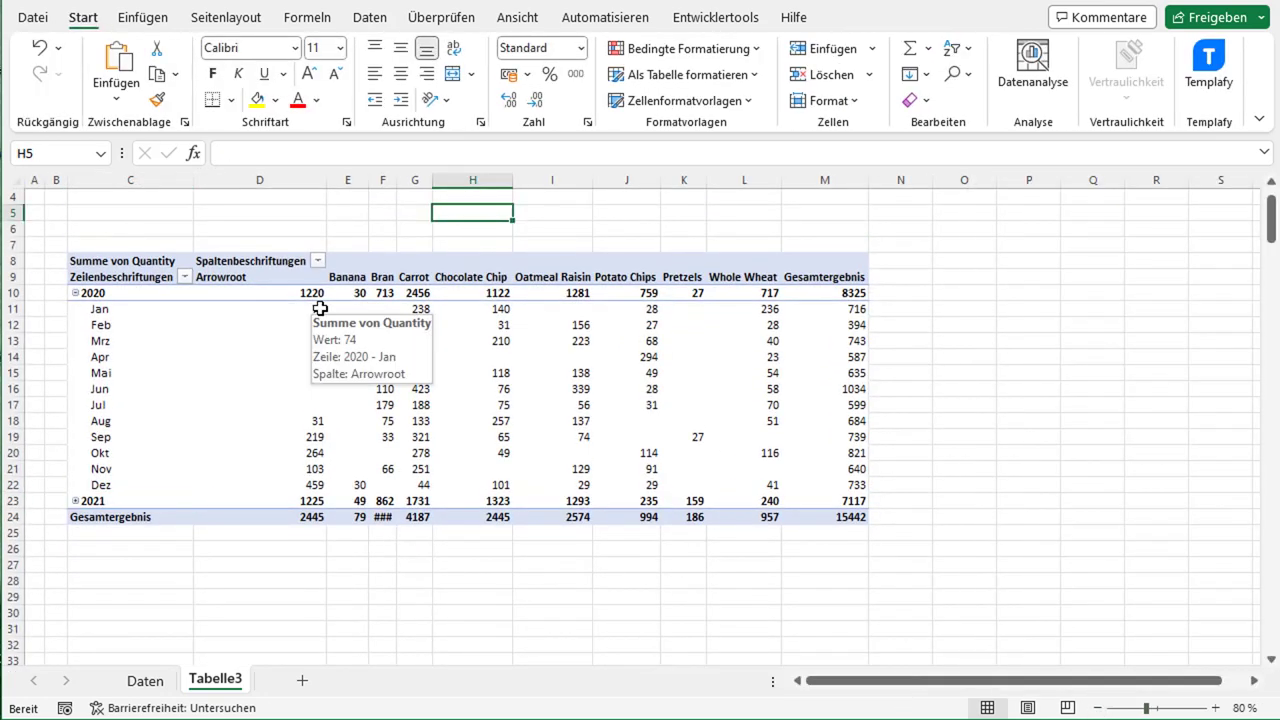
Apply the Grün-Gelb-Rot colour scale to the monthly Quantity values in D11:L23
{"action": "left_click_drag", "start_coordinate": [306, 313], "coordinate": [757, 502]}
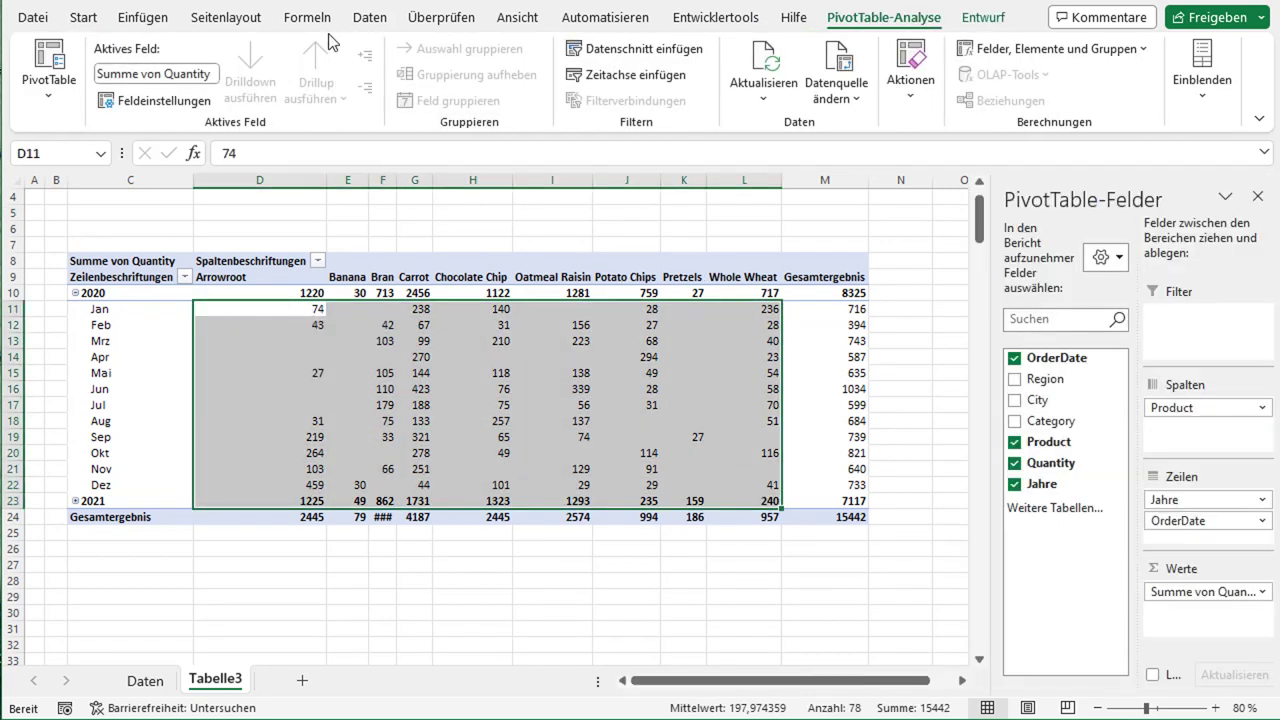
{"action": "left_click", "coordinate": [83, 17]}
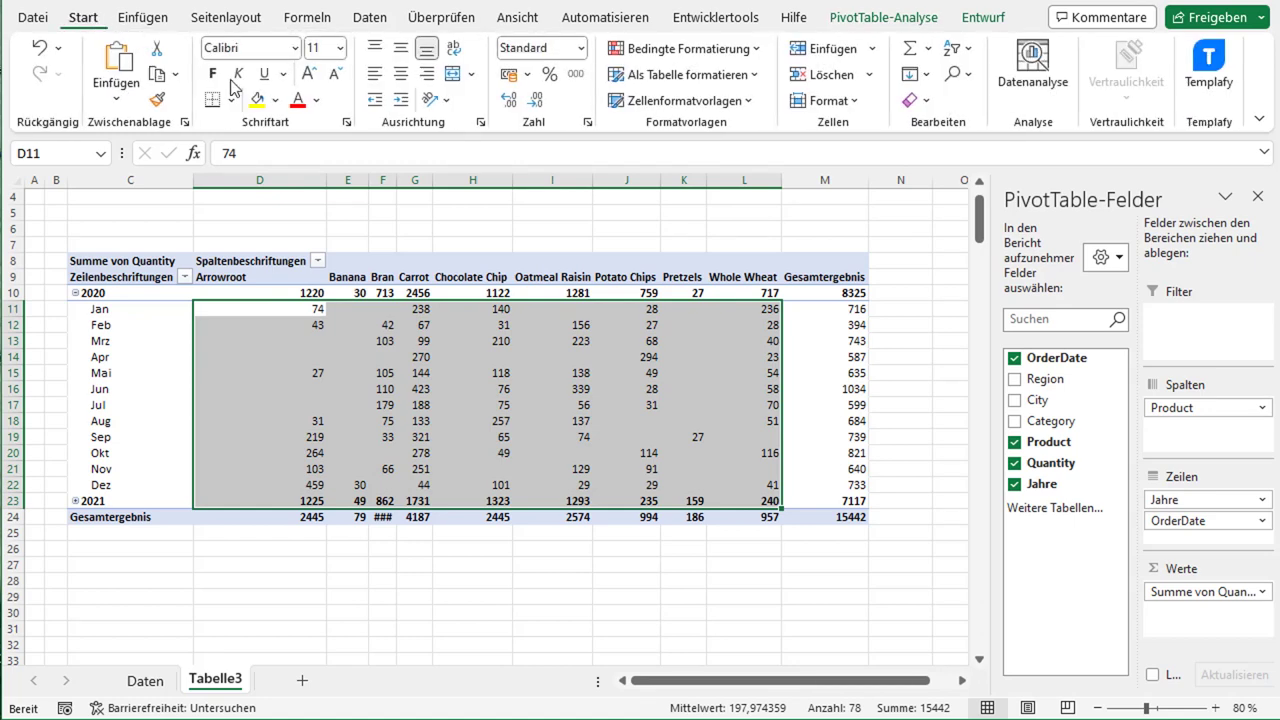
{"action": "left_click", "coordinate": [750, 50]}
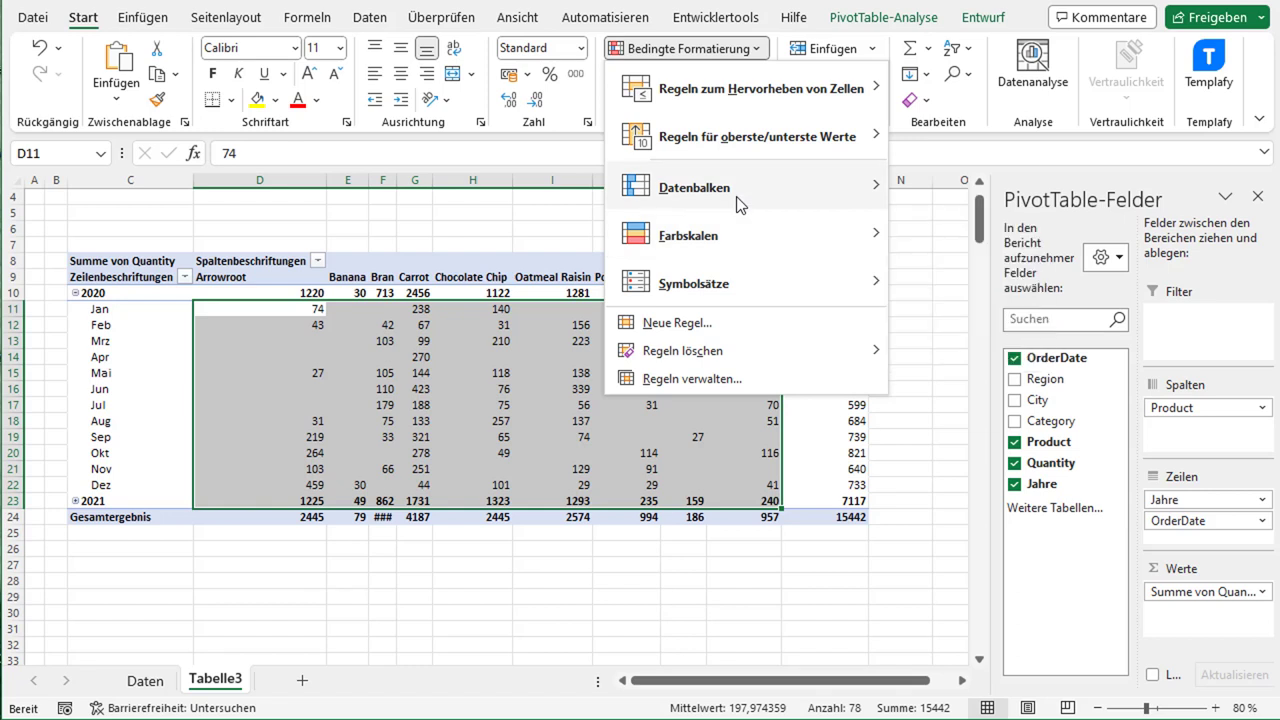
{"action": "mouse_move", "coordinate": [745, 235]}
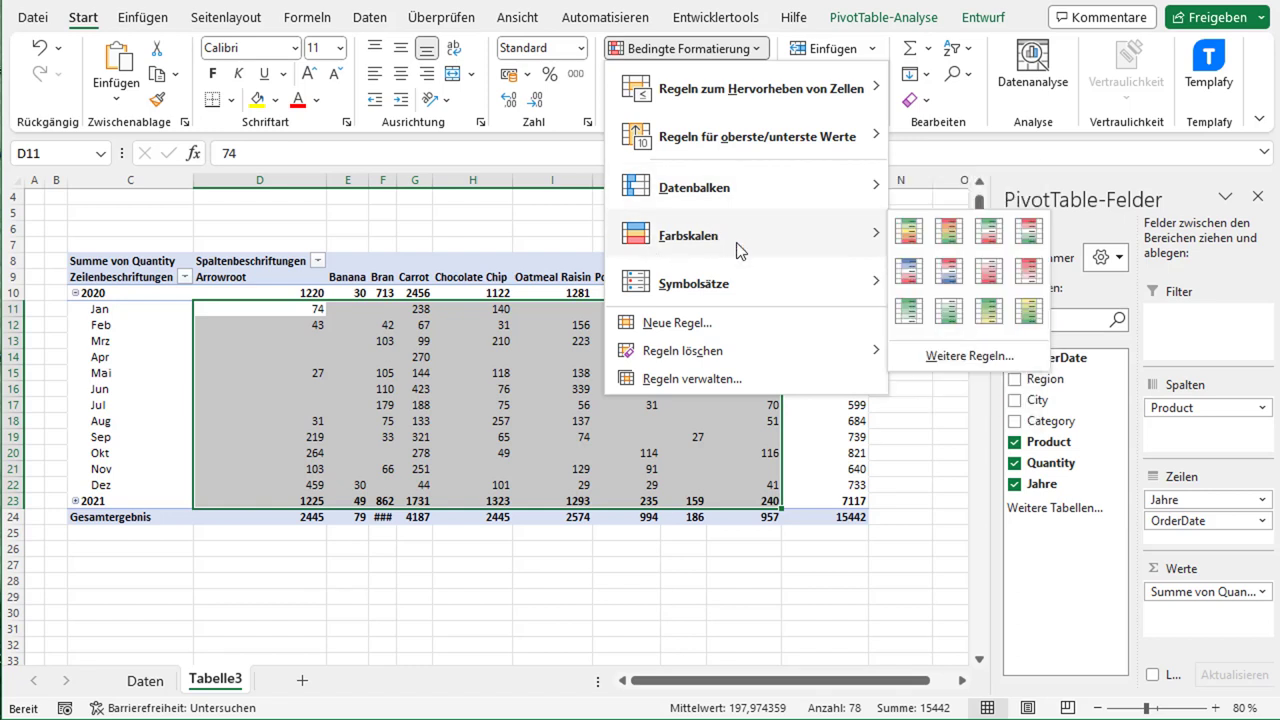
{"action": "left_click", "coordinate": [910, 230]}
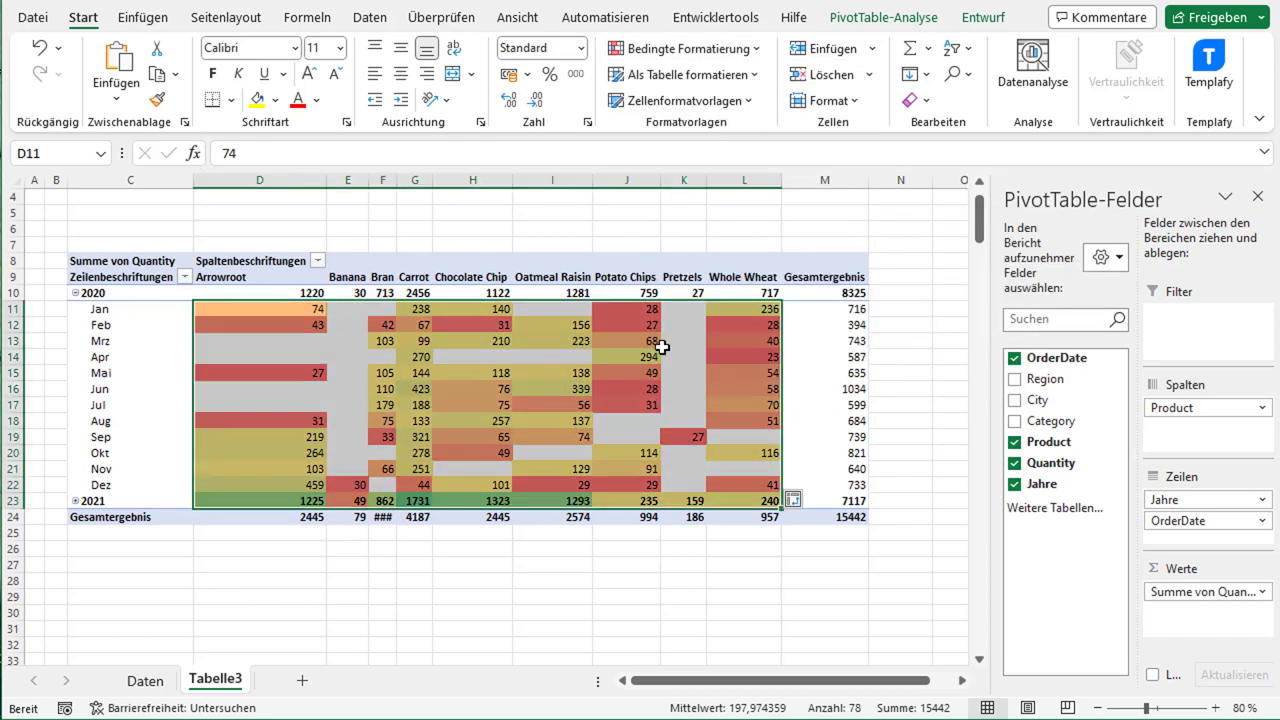
{"action": "left_click", "coordinate": [648, 452]}
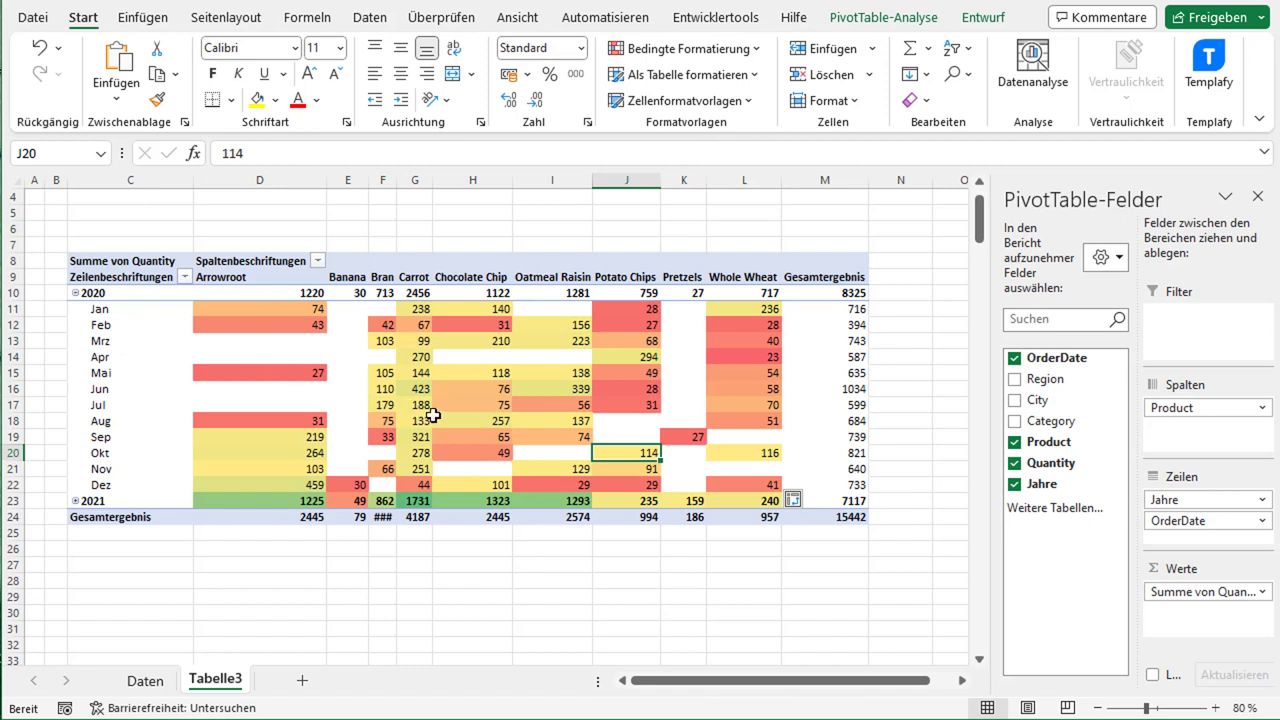
{"action": "scroll", "coordinate": [433, 415], "scroll_direction": "down", "scroll_amount": 1}
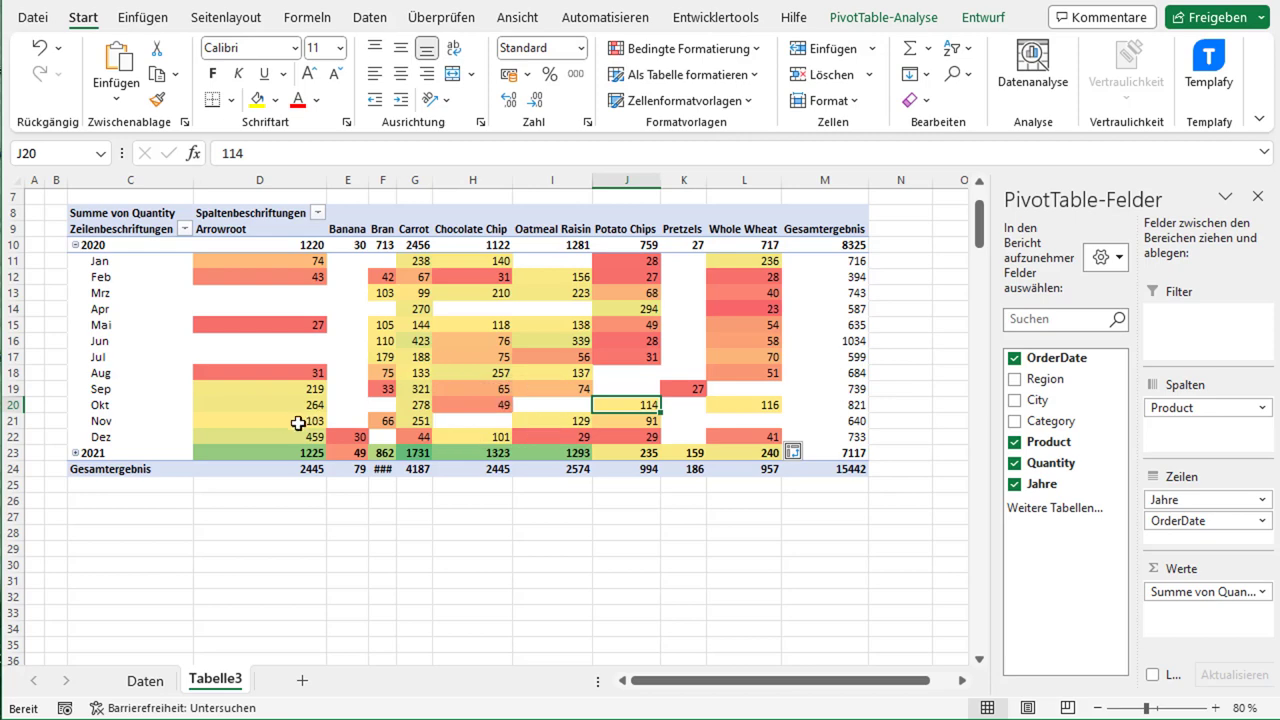
{"action": "left_click", "coordinate": [72, 453]}
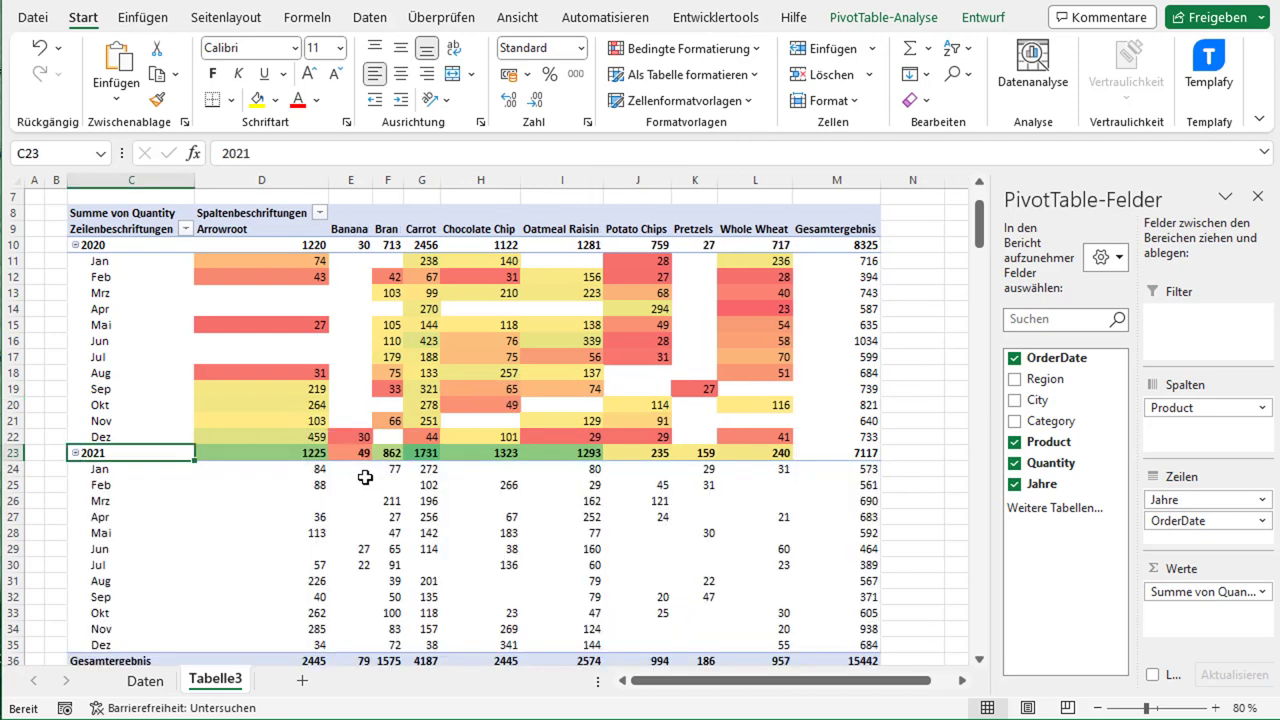
{"action": "scroll", "coordinate": [365, 477], "scroll_direction": "down", "scroll_amount": 2}
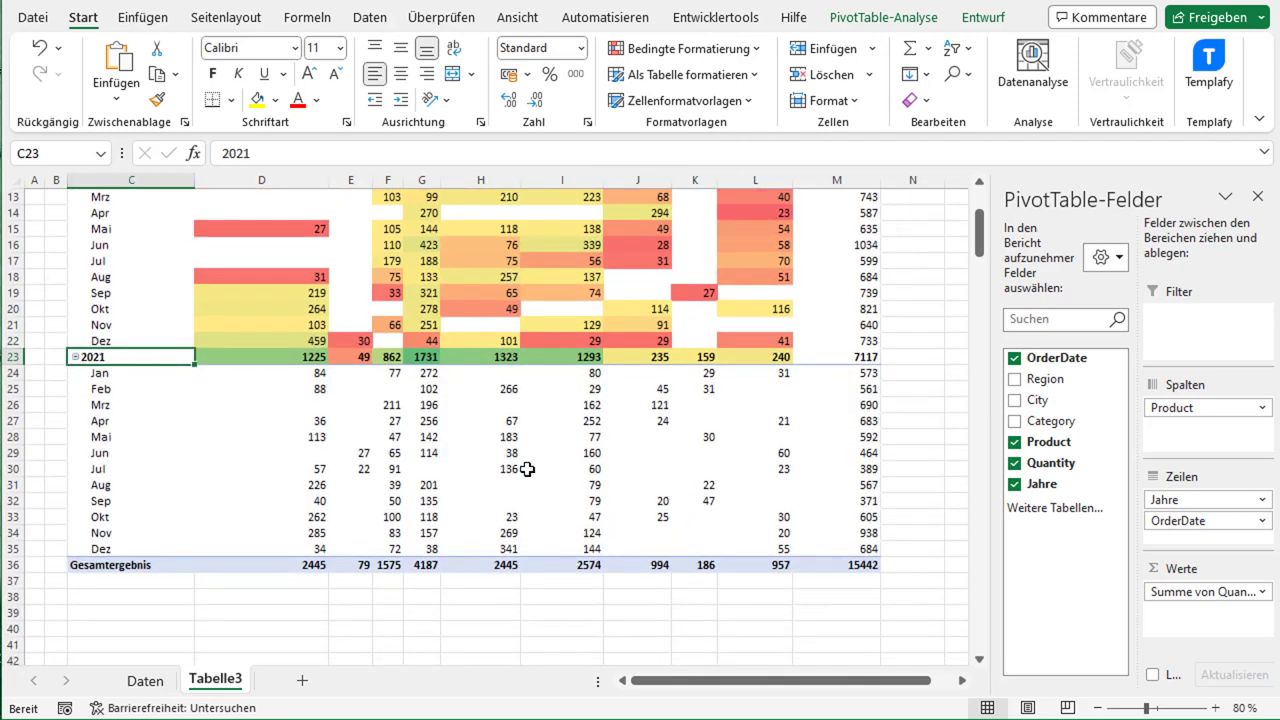
{"action": "scroll", "coordinate": [515, 467], "scroll_direction": "up", "scroll_amount": 1}
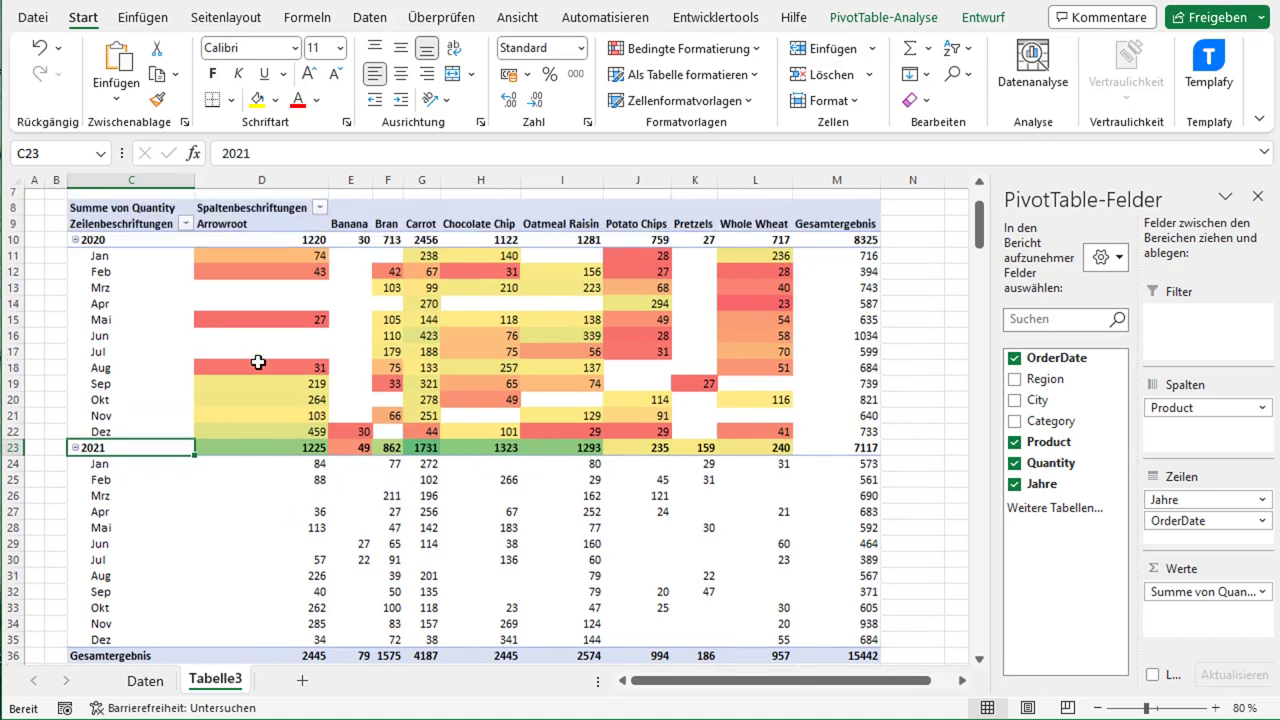
{"action": "scroll", "coordinate": [270, 400], "scroll_direction": "up", "scroll_amount": 1}
{"action": "mouse_move", "coordinate": [233, 262]}
{"action": "left_mouse_down"}
{"action": "mouse_move", "coordinate": [692, 420]}
{"action": "mouse_move", "coordinate": [749, 452]}
{"action": "left_mouse_up"}
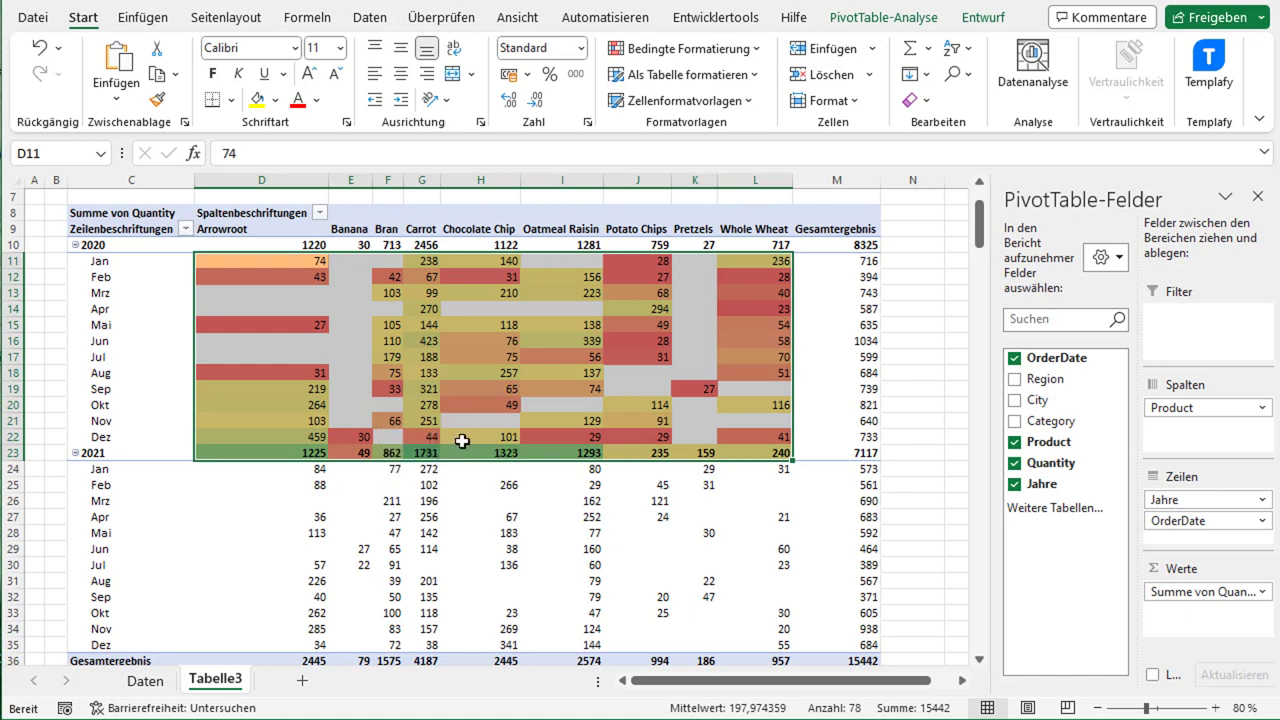
{"action": "scroll", "coordinate": [470, 440], "scroll_direction": "down", "scroll_amount": 1}
{"action": "left_click", "coordinate": [305, 452]}
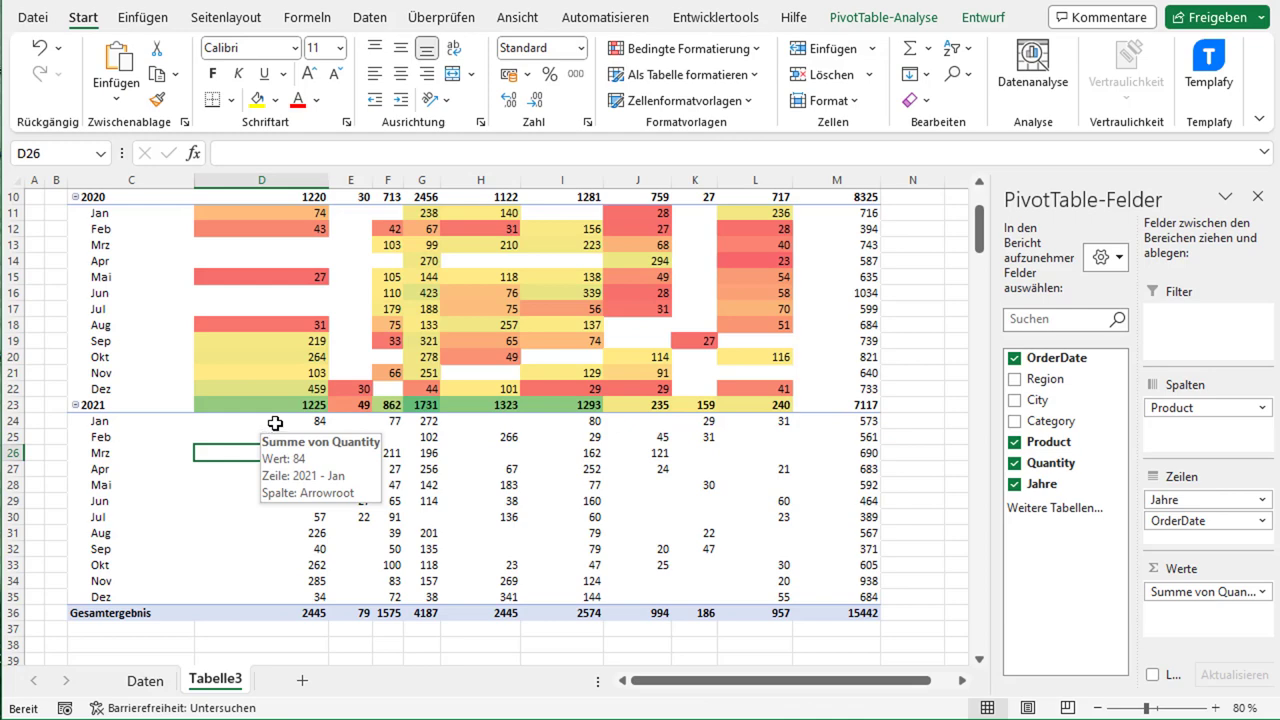
{"action": "left_click_drag", "start_coordinate": [275, 424], "coordinate": [752, 597]}
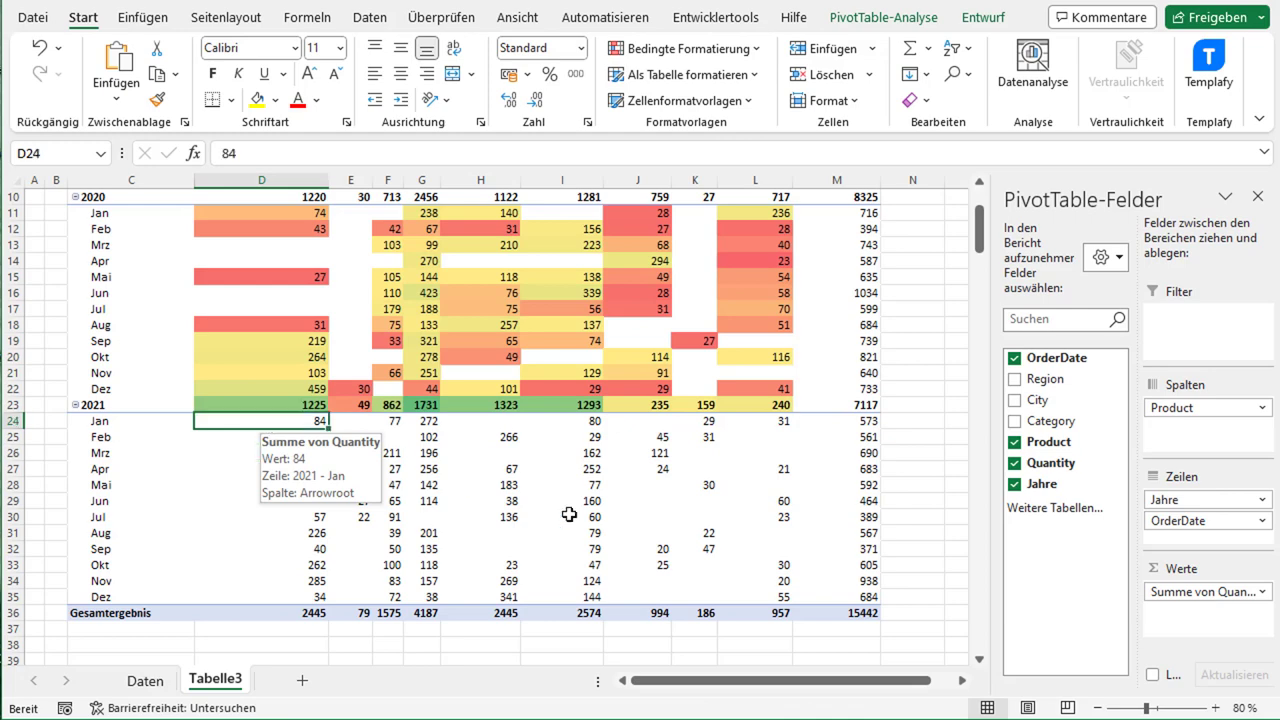
{"action": "left_click", "coordinate": [738, 568]}
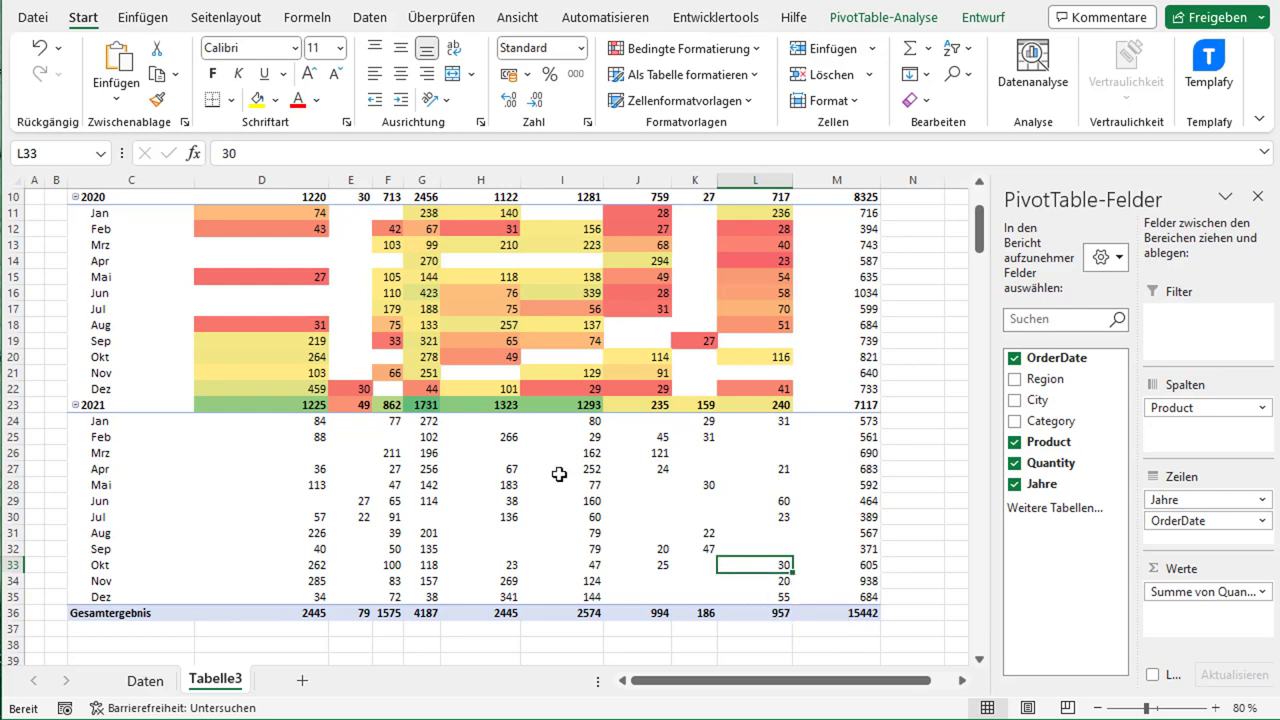
{"action": "scroll", "coordinate": [559, 475], "scroll_direction": "up", "scroll_amount": 1}
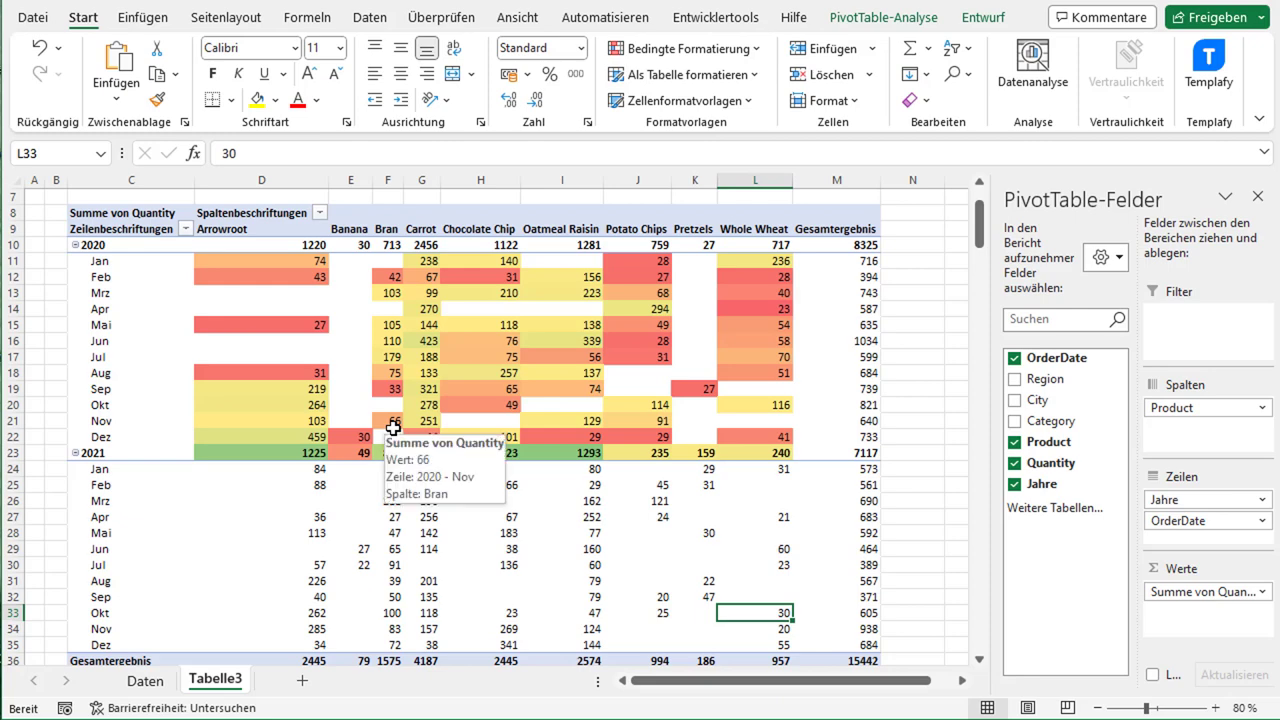
{"action": "left_click", "coordinate": [75, 453]}
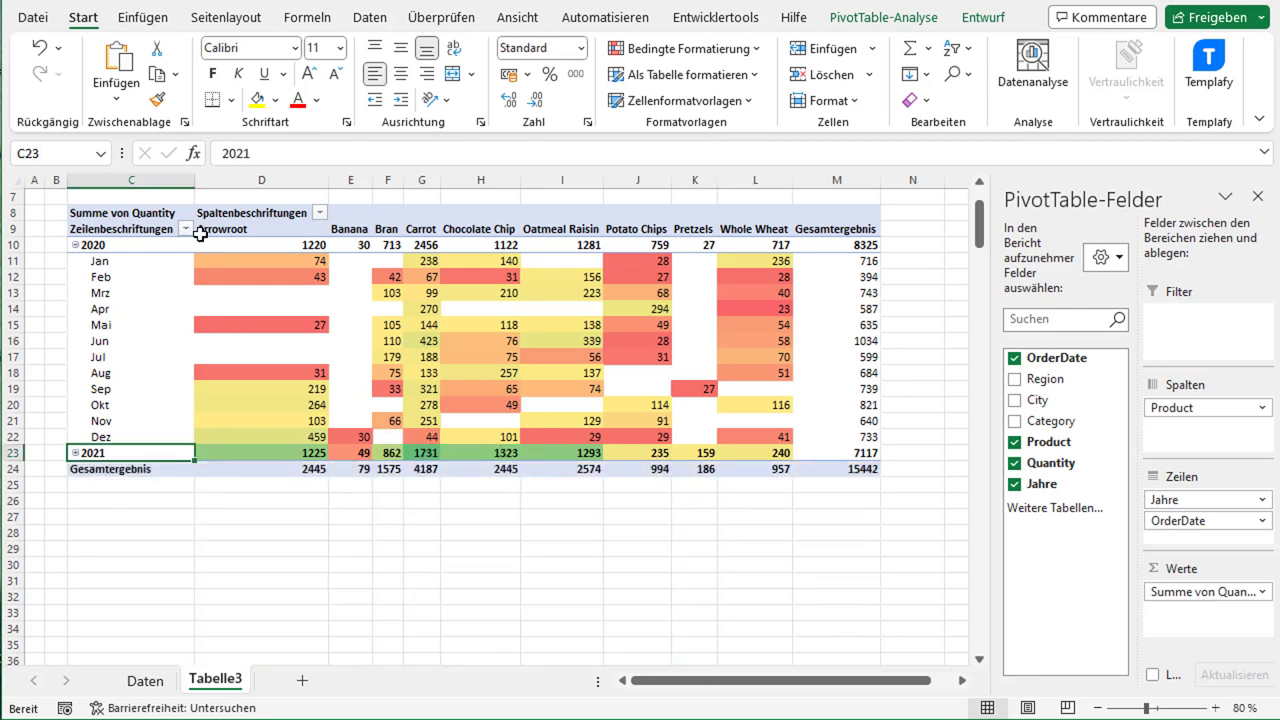
Undo the colour scale and filter the row labels to show only 2020
{"action": "key", "text": "ctrl+z"}
{"action": "key", "text": "ctrl+z"}
{"action": "key", "text": "ctrl+z"}
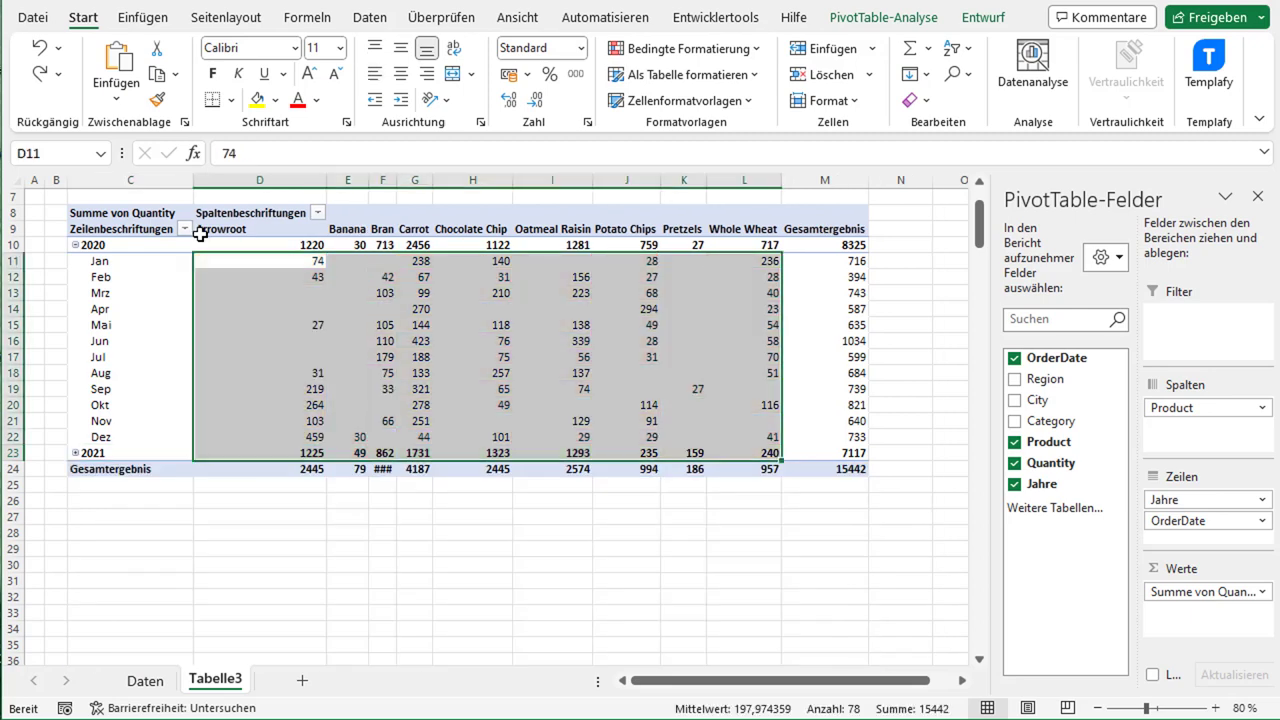
{"action": "left_click", "coordinate": [224, 338]}
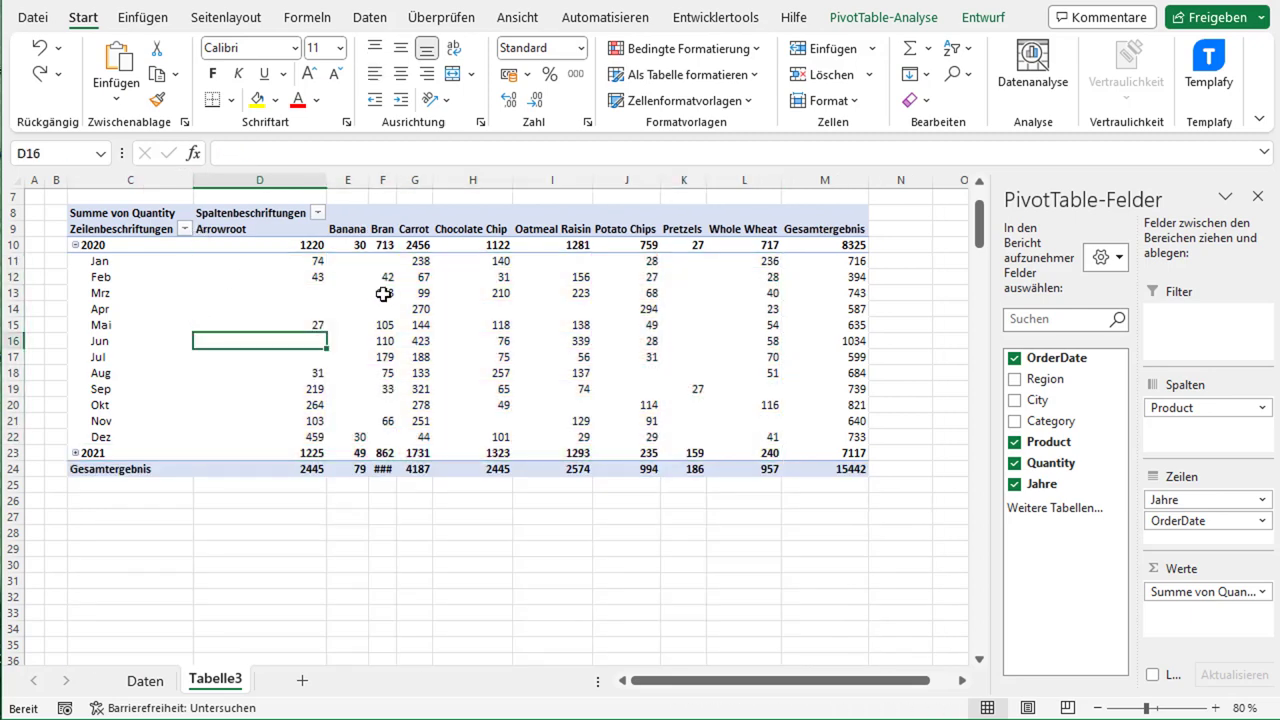
{"action": "left_click", "coordinate": [148, 248]}
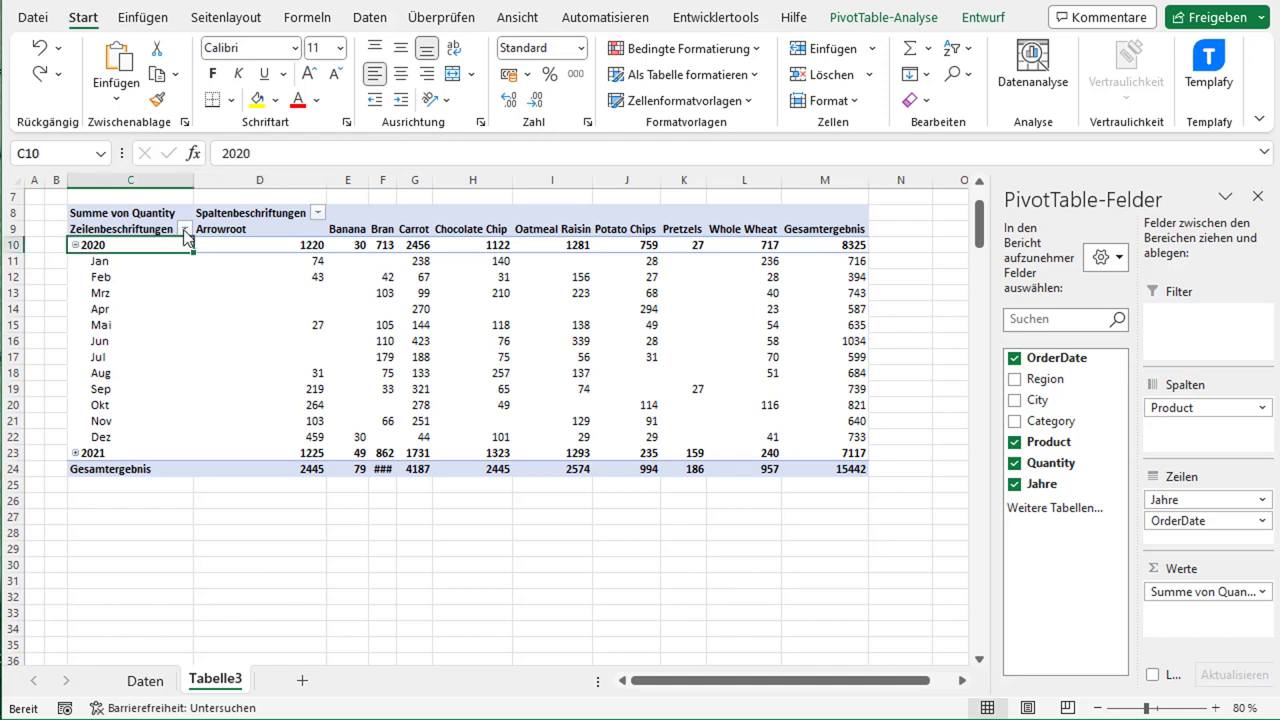
{"action": "left_click", "coordinate": [185, 228]}
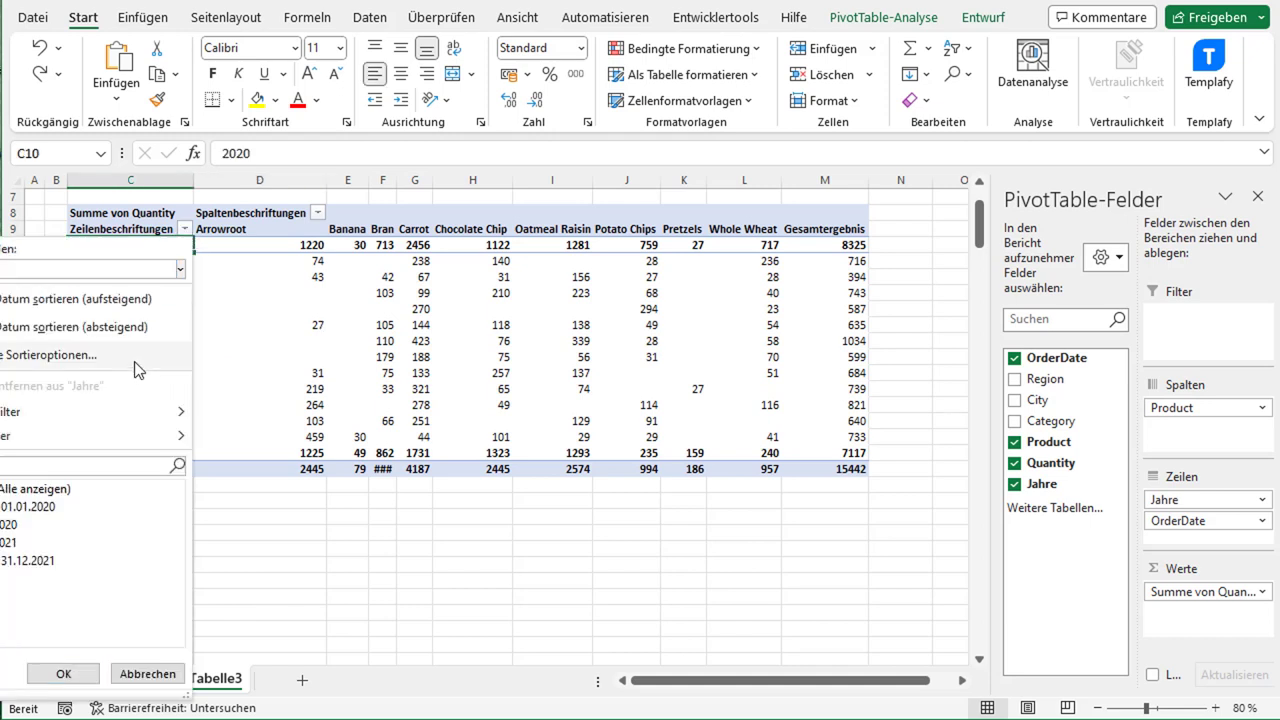
{"action": "left_click", "coordinate": [63, 675]}
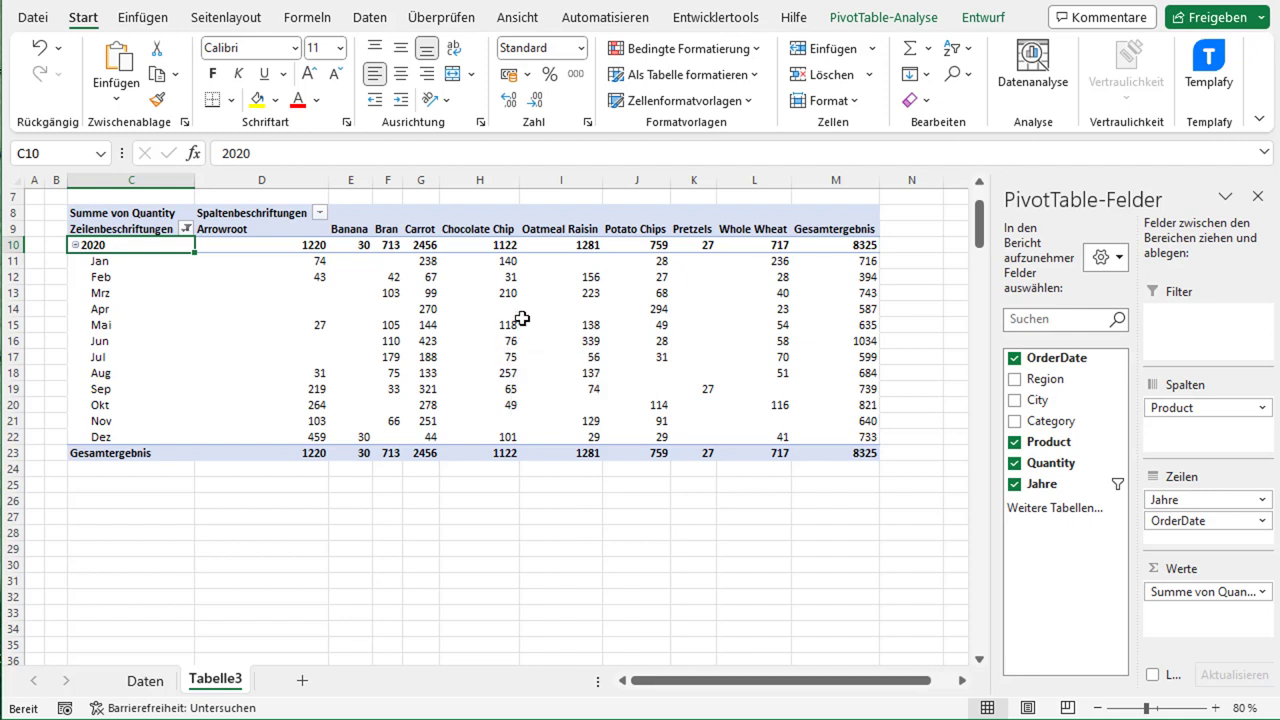
Give the single Jan 2020 Arrowroot cell D11 a Grün-Gelb-Rot colour scale
{"action": "left_click", "coordinate": [371, 292]}
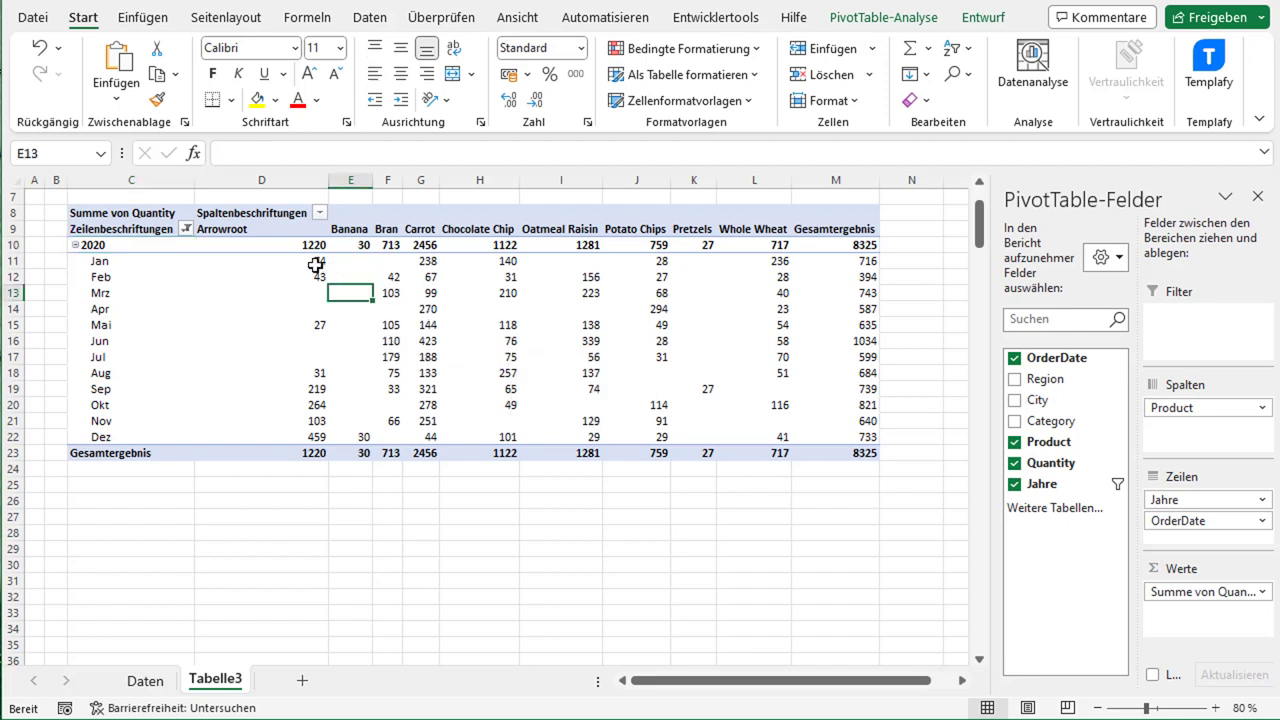
{"action": "left_click_drag", "start_coordinate": [316, 260], "coordinate": [779, 440]}
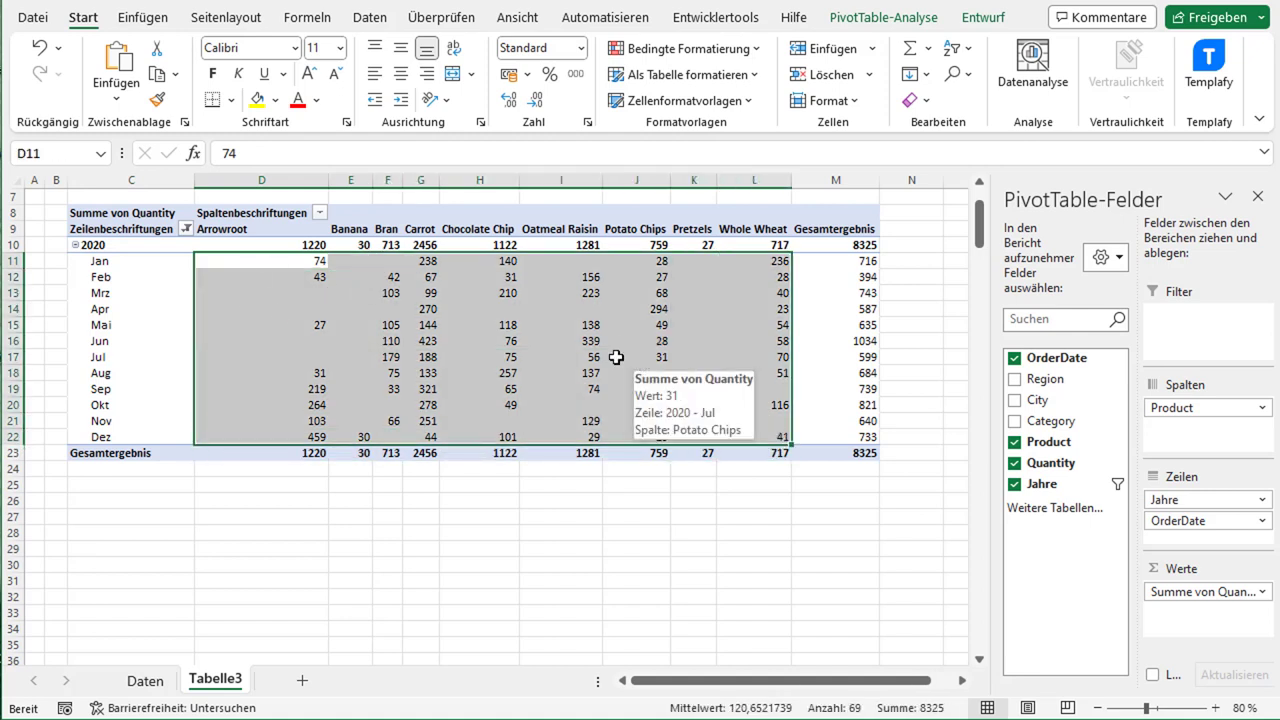
{"action": "left_click", "coordinate": [306, 272]}
{"action": "left_click", "coordinate": [311, 263]}
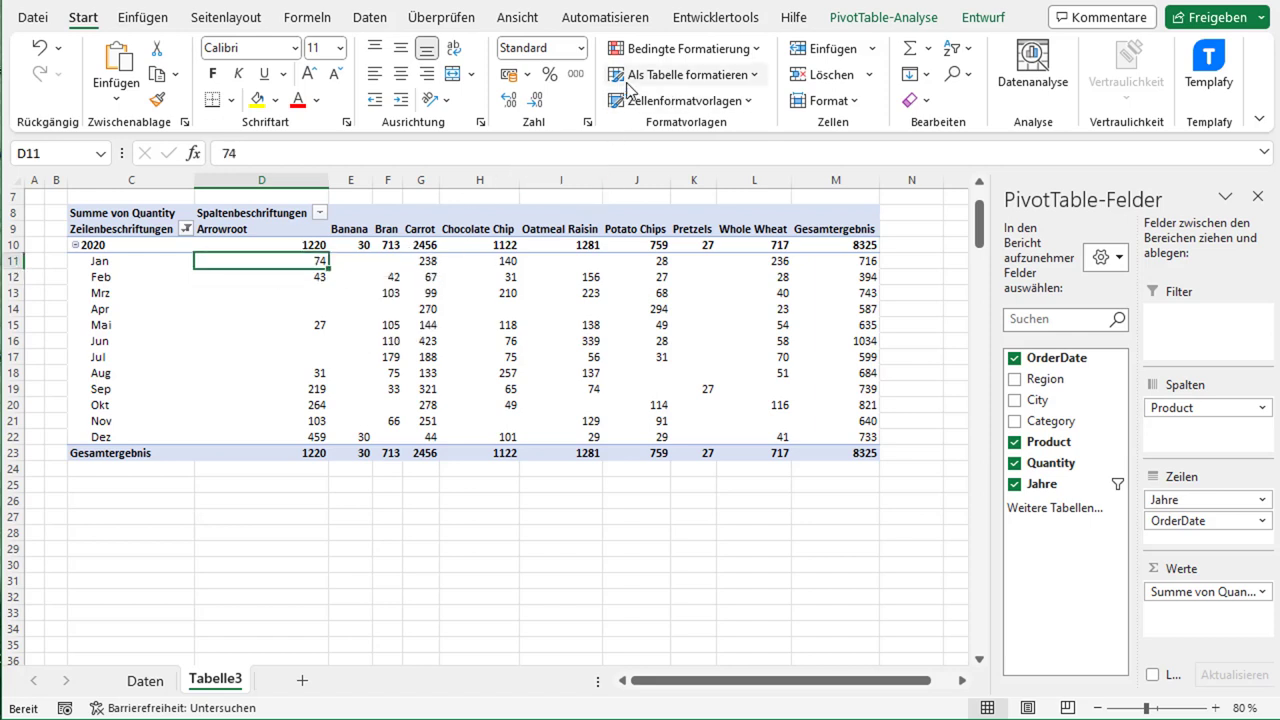
{"action": "left_click", "coordinate": [748, 58]}
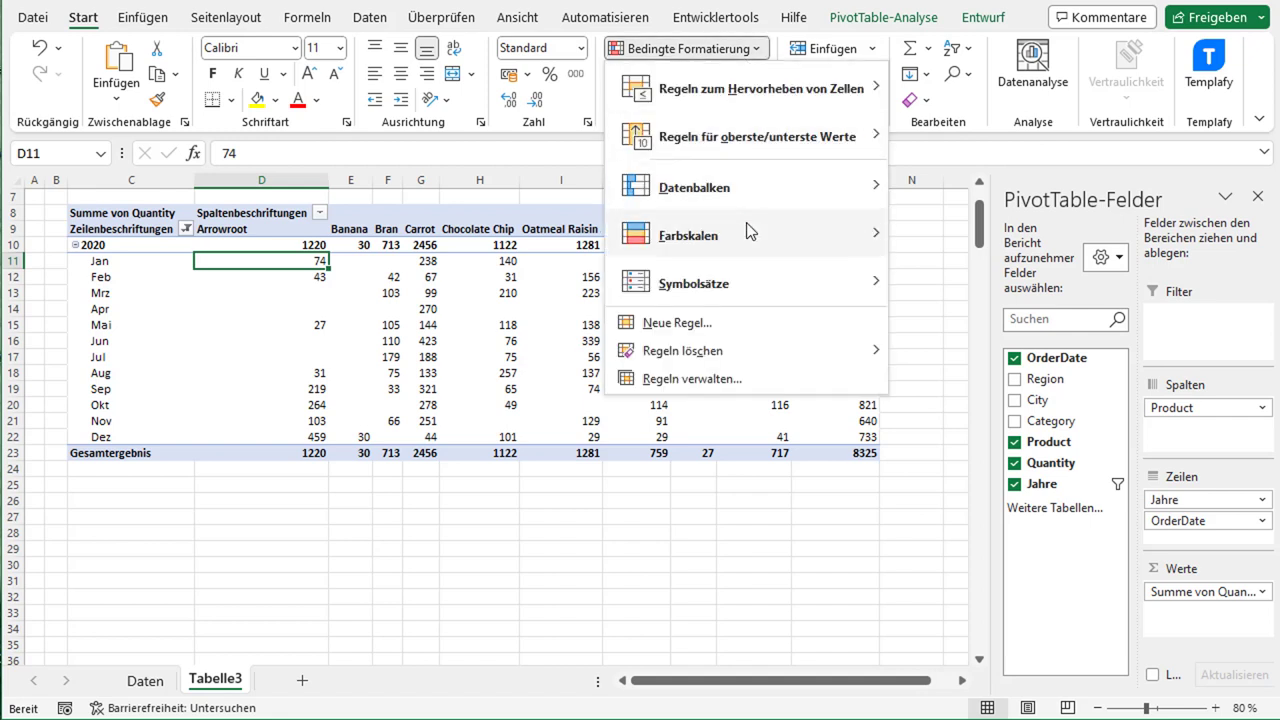
{"action": "mouse_move", "coordinate": [745, 235]}
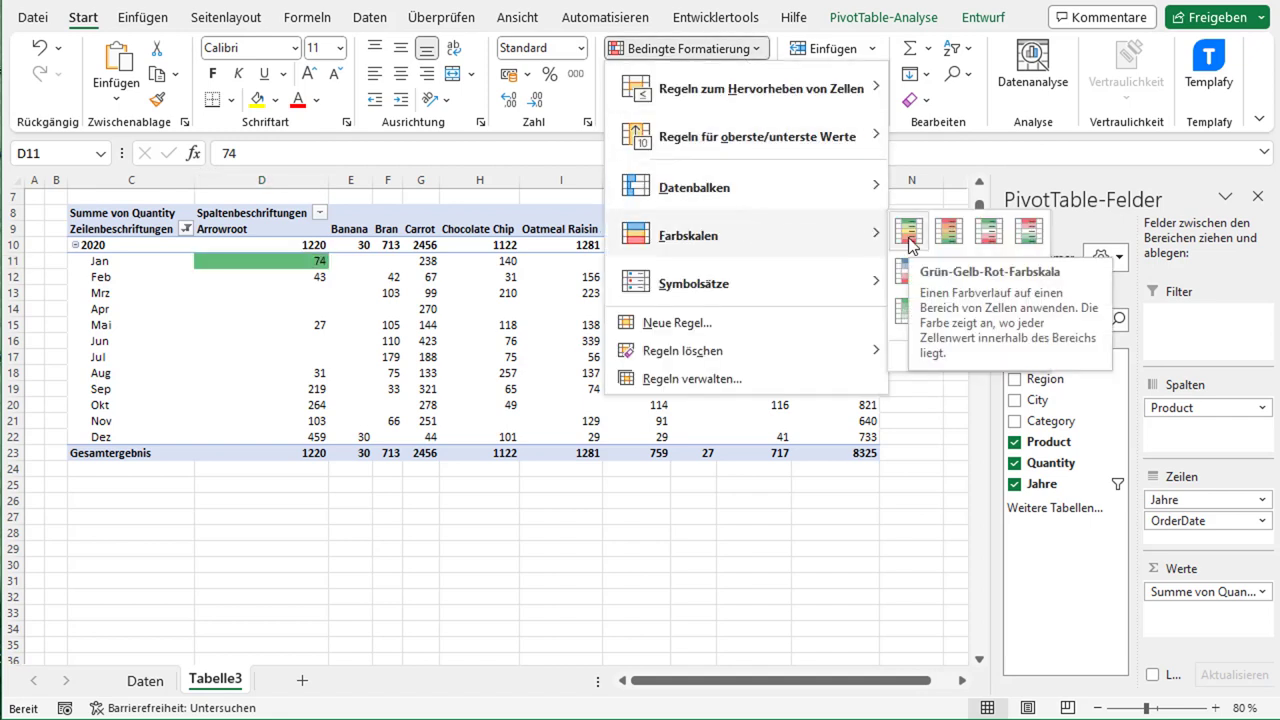
{"action": "left_click", "coordinate": [910, 240]}
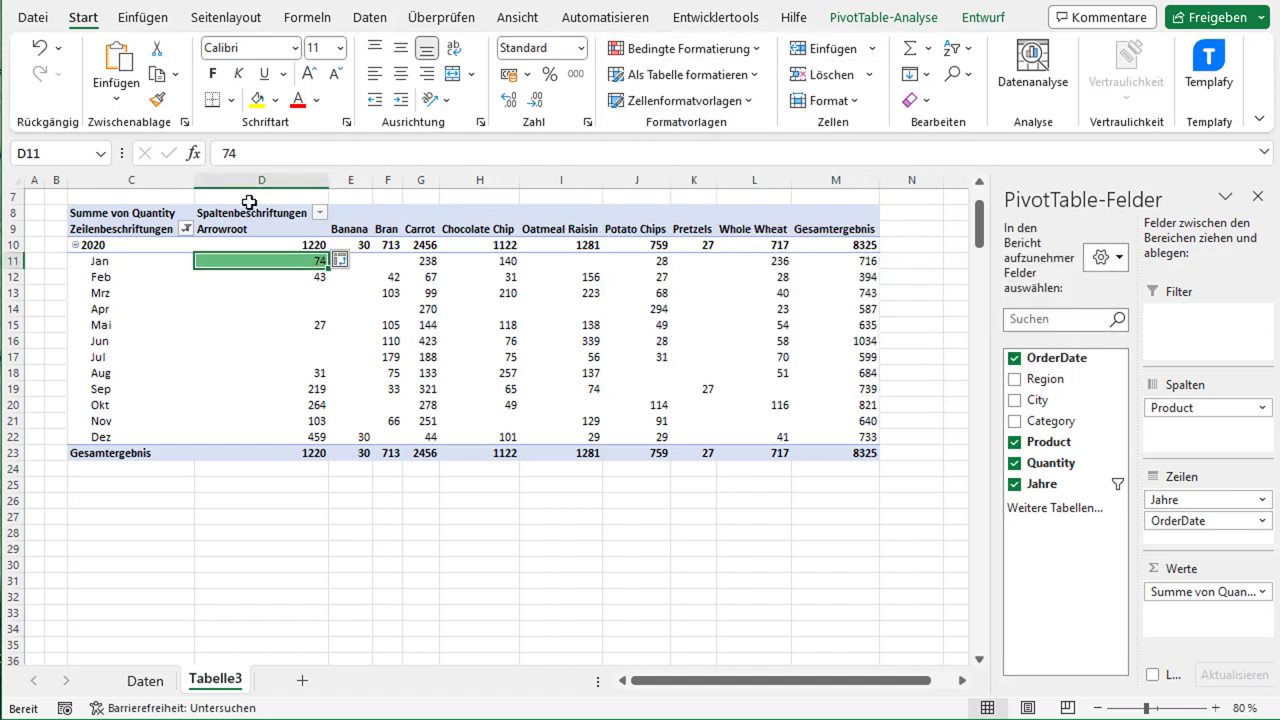
Apply the rule to all cells with Summe von Quantity values for OrderDate and Product
{"action": "left_click", "coordinate": [357, 259]}
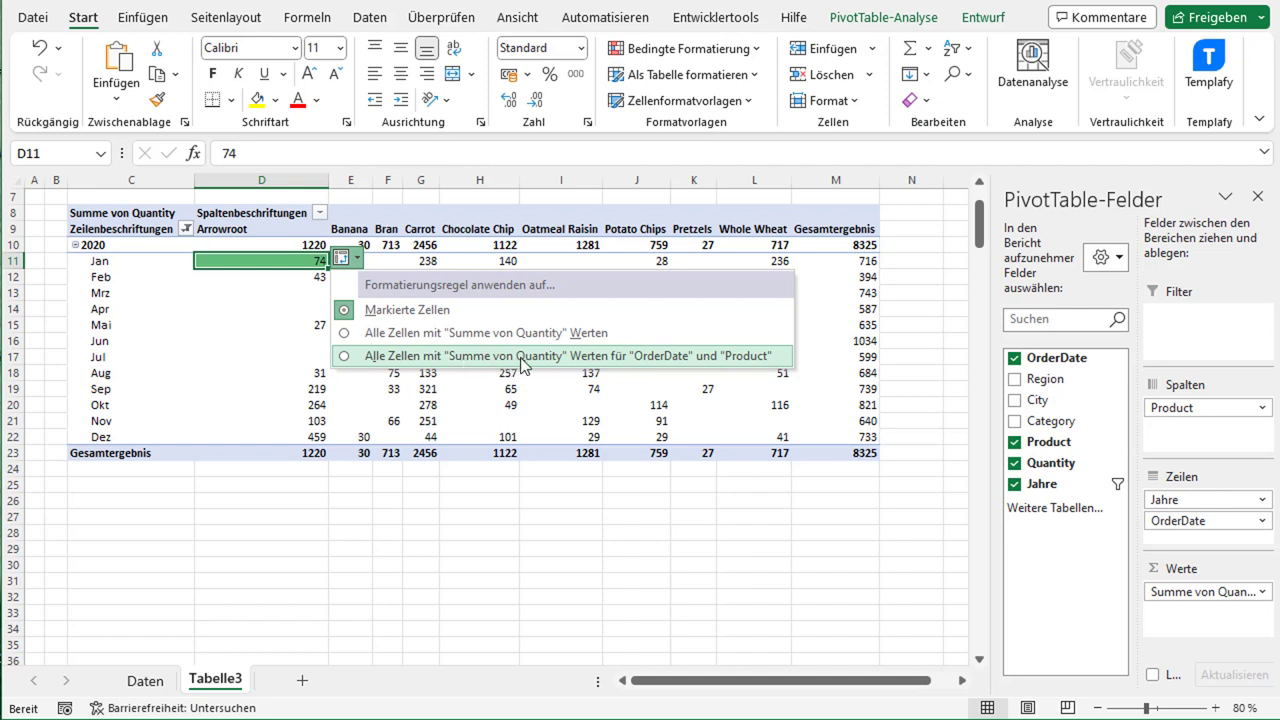
{"action": "left_click", "coordinate": [697, 357]}
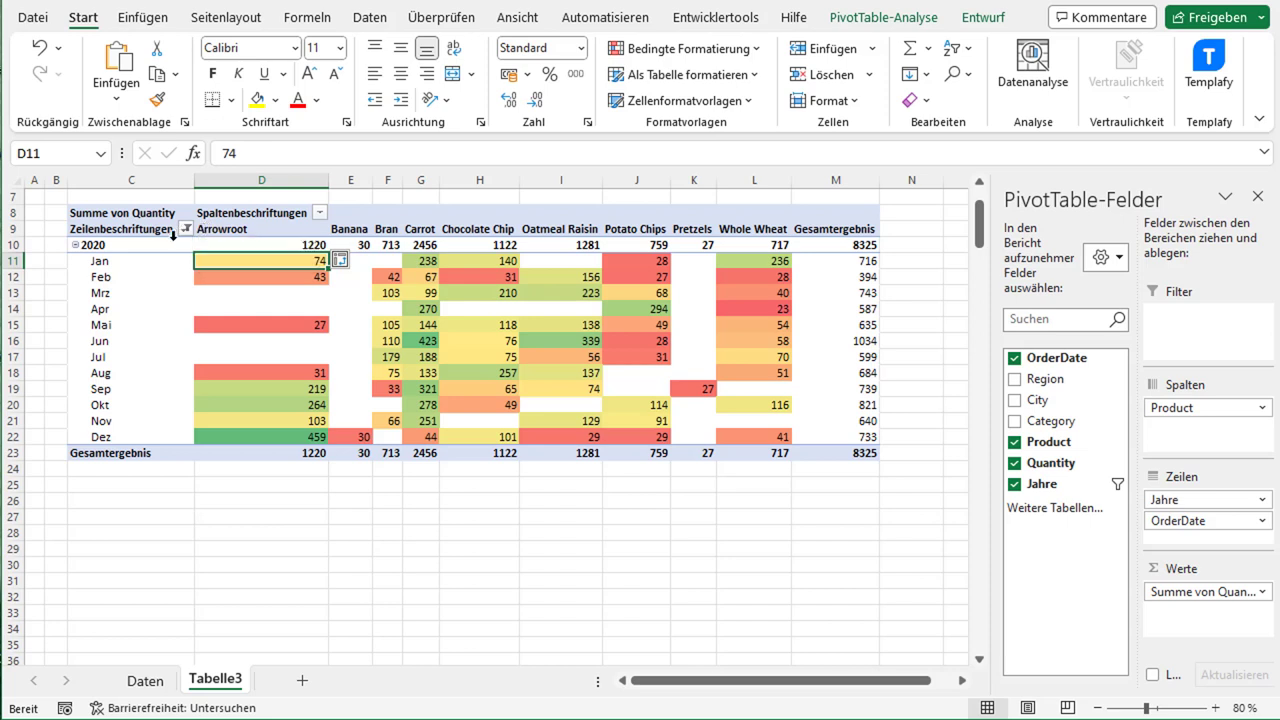
Clear the year filter to show 2020 and 2021, with the 2021 months expanded
{"action": "left_click", "coordinate": [174, 245]}
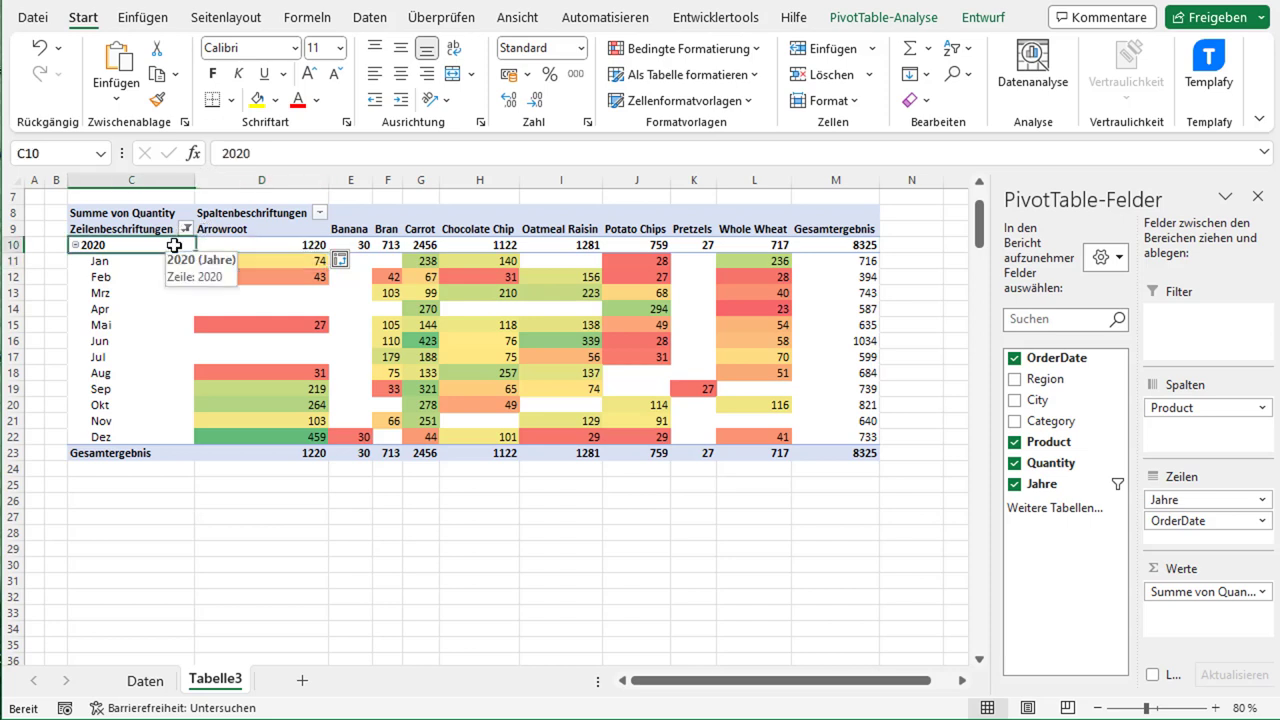
{"action": "left_click", "coordinate": [185, 229]}
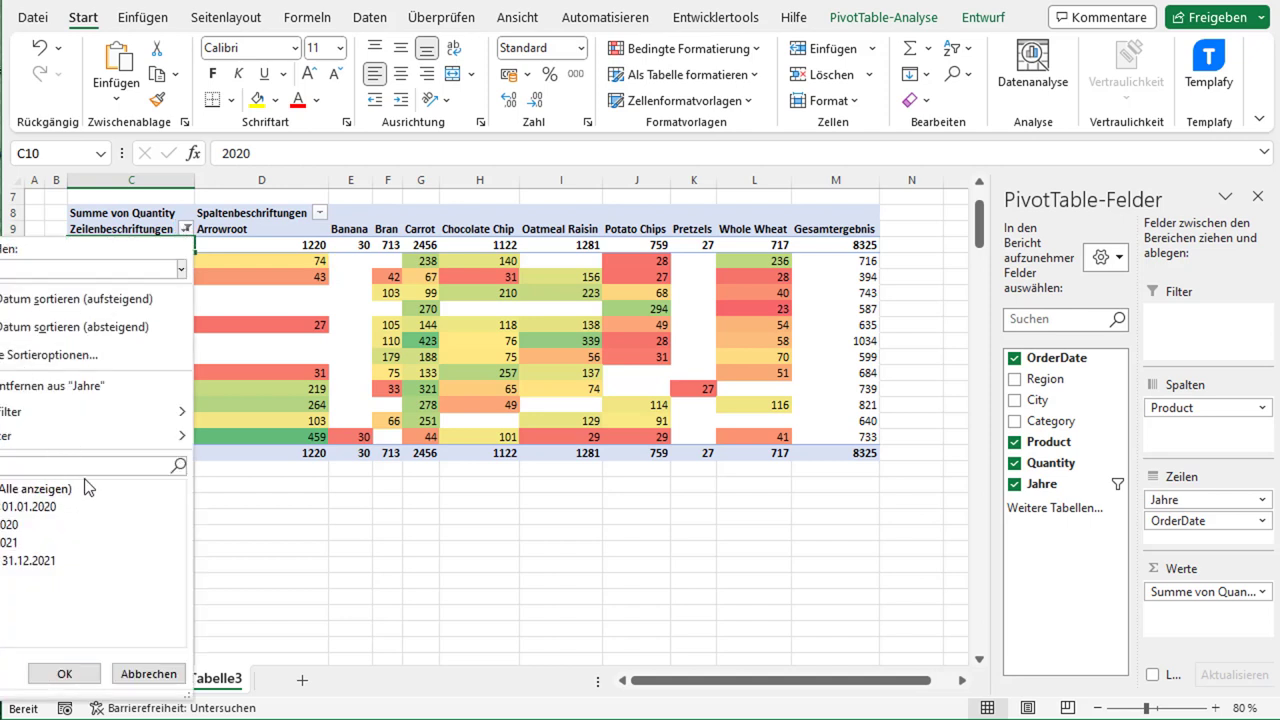
{"action": "left_click", "coordinate": [12, 542]}
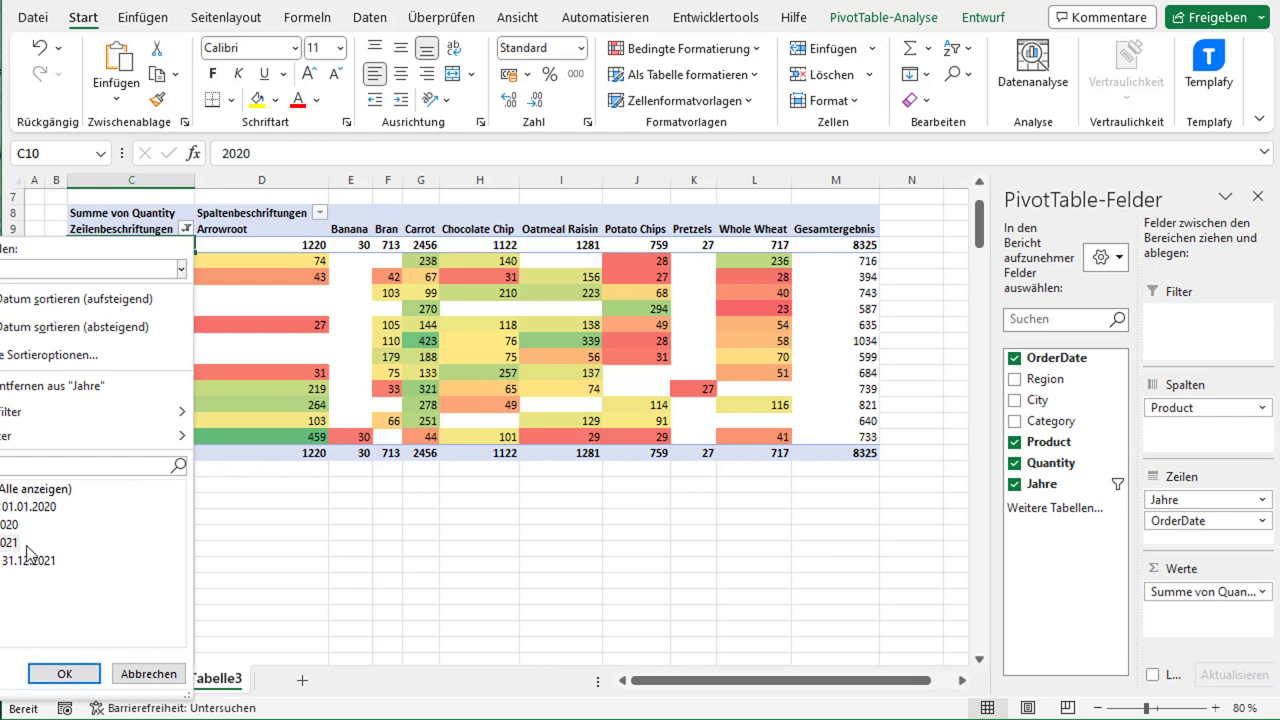
{"action": "left_click", "coordinate": [62, 672]}
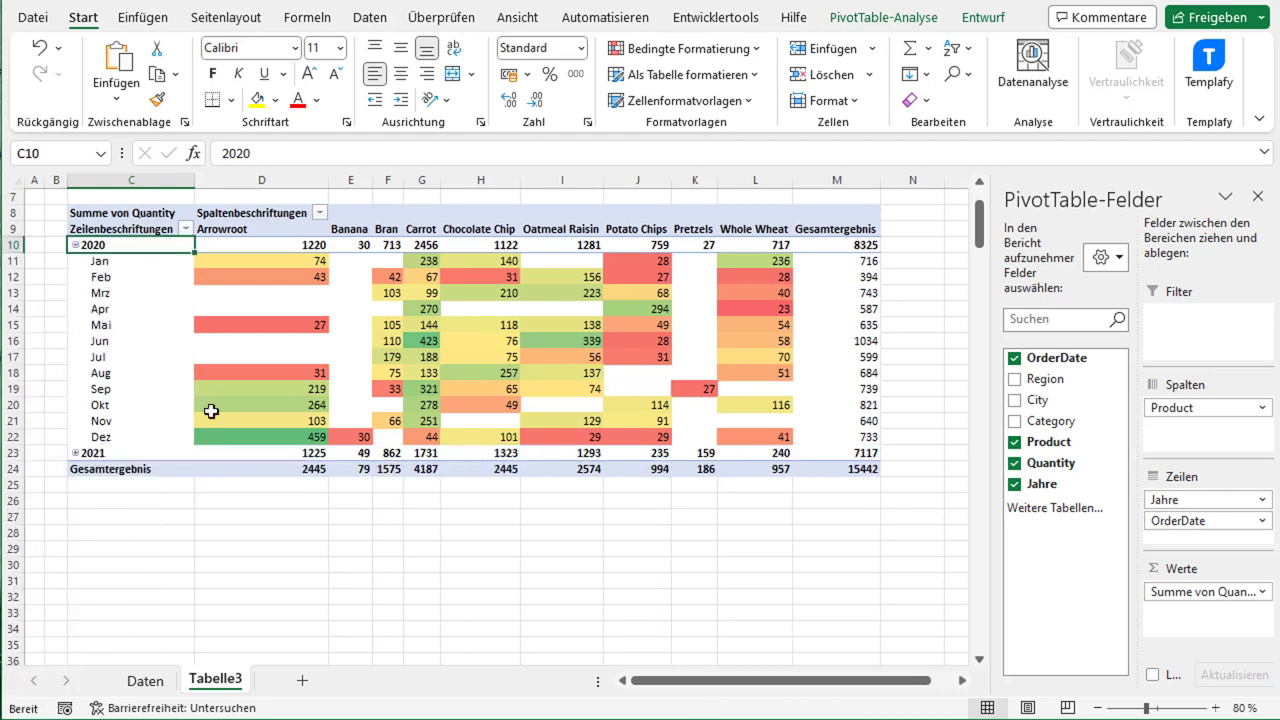
{"action": "left_click", "coordinate": [75, 452]}
{"action": "scroll", "coordinate": [430, 460], "scroll_direction": "down", "scroll_amount": 1}
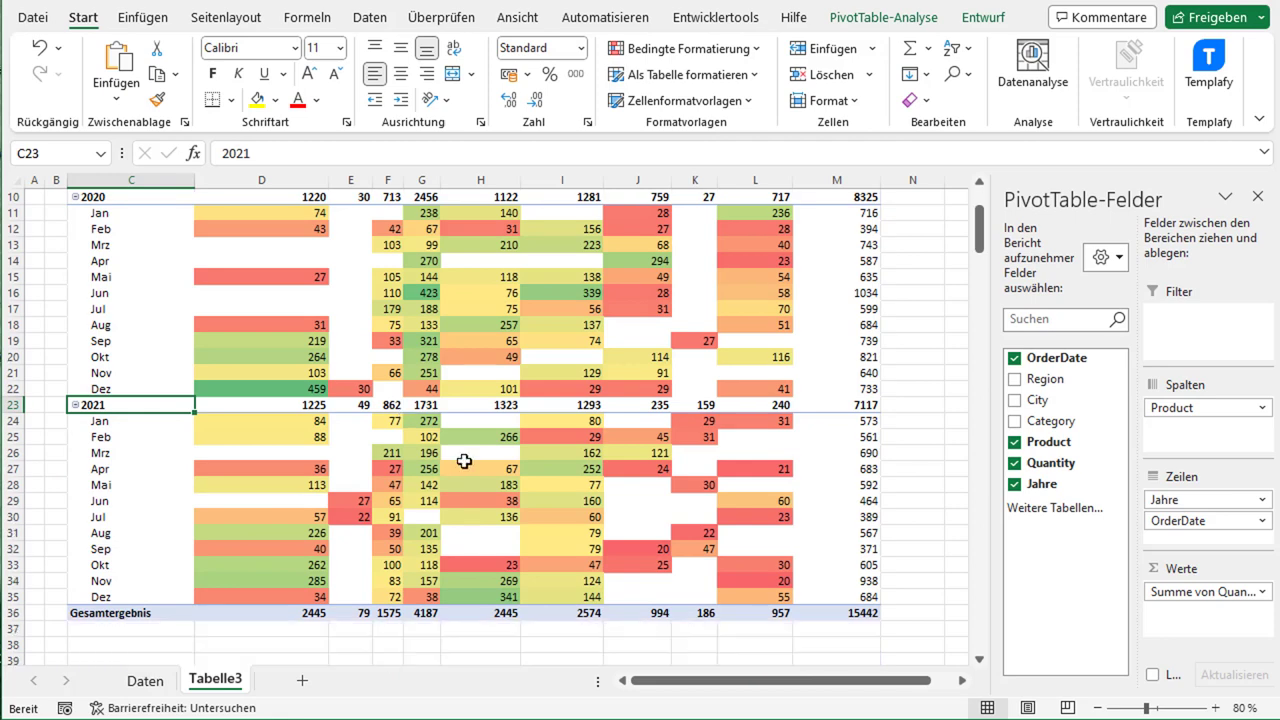
{"action": "scroll", "coordinate": [462, 470], "scroll_direction": "up", "scroll_amount": 1}
{"action": "mouse_move", "coordinate": [462, 469]}
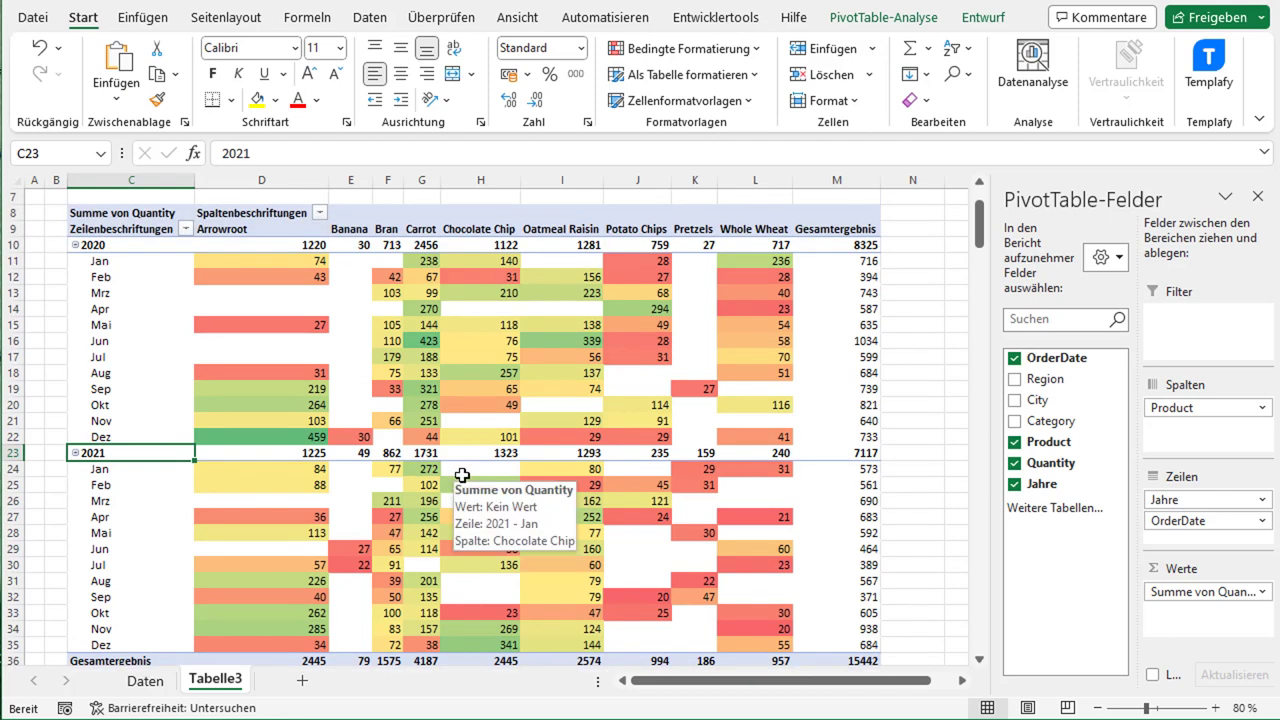